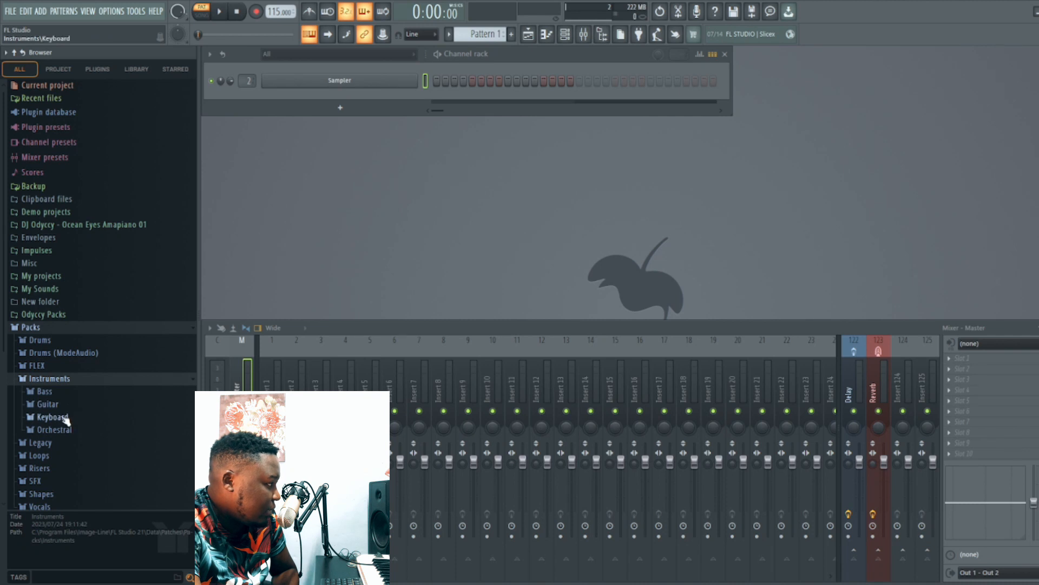
- Load the Electric keyboard preset from the Instruments pack onto the Sampler channel and close its plugin window
left_click(64, 417)
left_click_drag(68, 445, 359, 80)
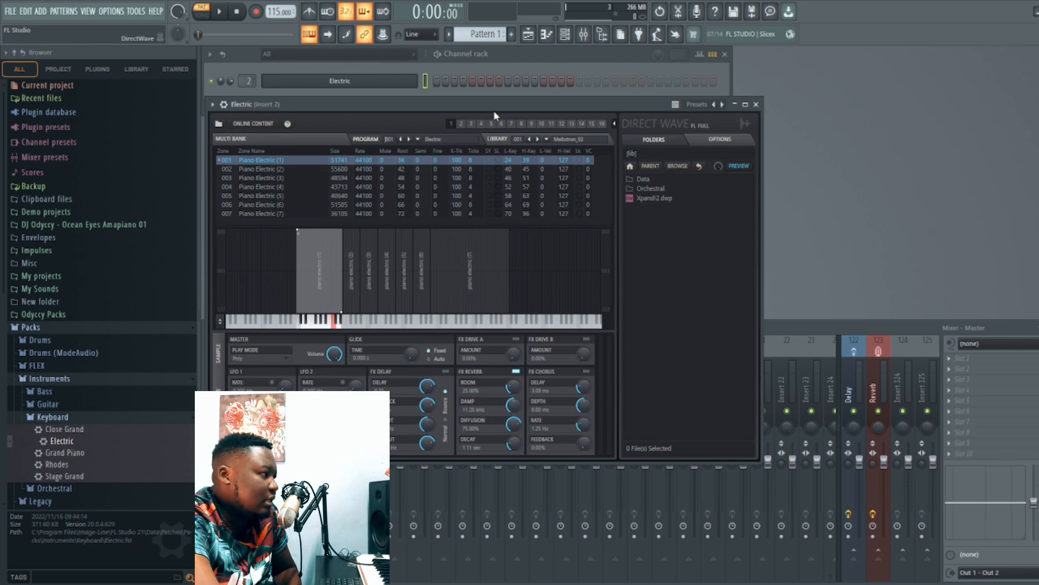
left_click_drag(486, 106, 636, 143)
scroll(248, 80, "down", 1)
scroll(248, 80, "down", 1)
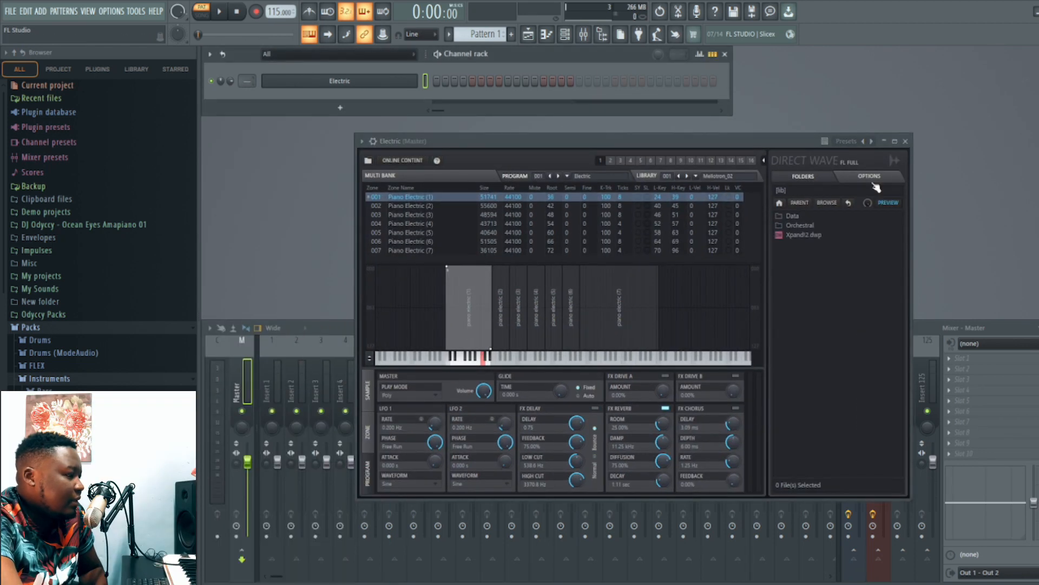
left_click(905, 141)
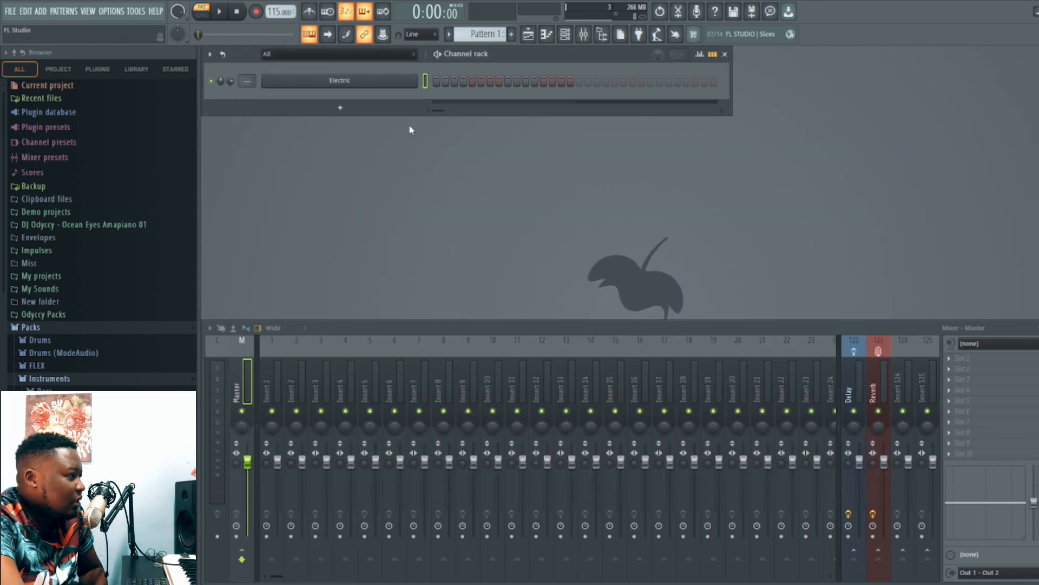
- Open the Electric channel's piano roll and set scale highlighting to root note E, Minor Natural (Aeolian)
left_click(547, 35)
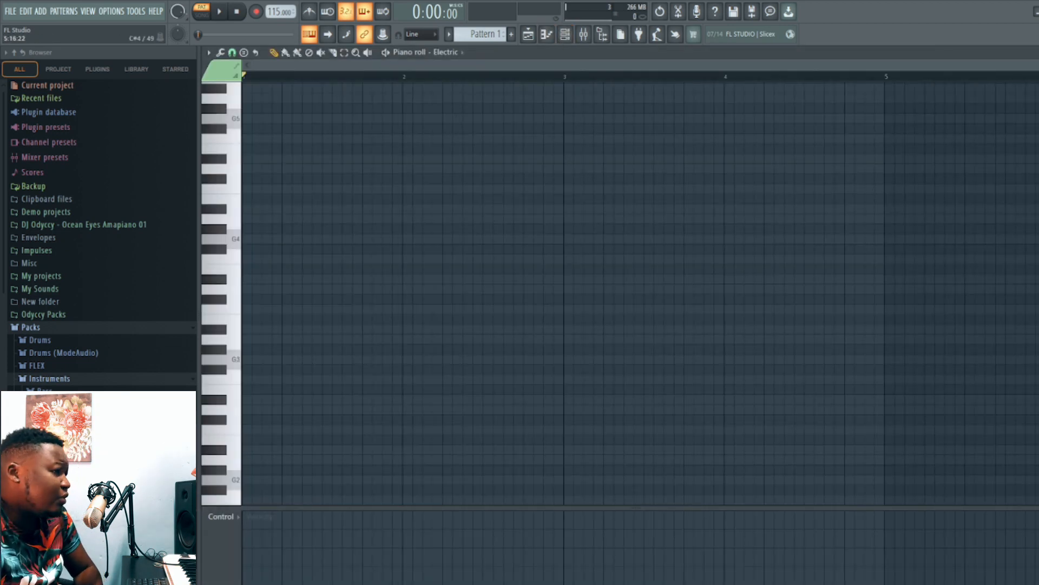
scroll(621, 293, "down", 2)
scroll(210, 311, "up", 1)
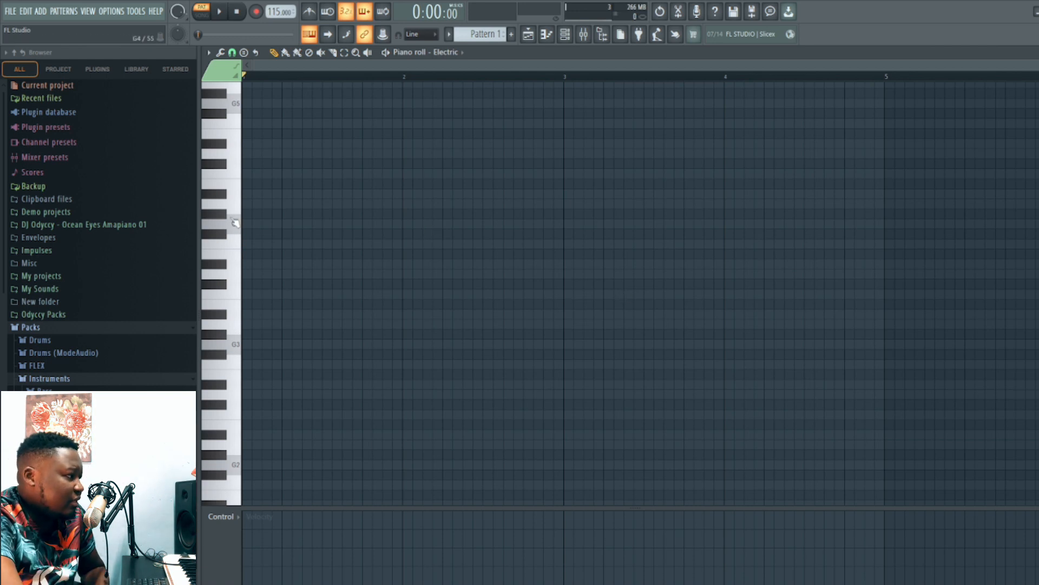
left_click(209, 53)
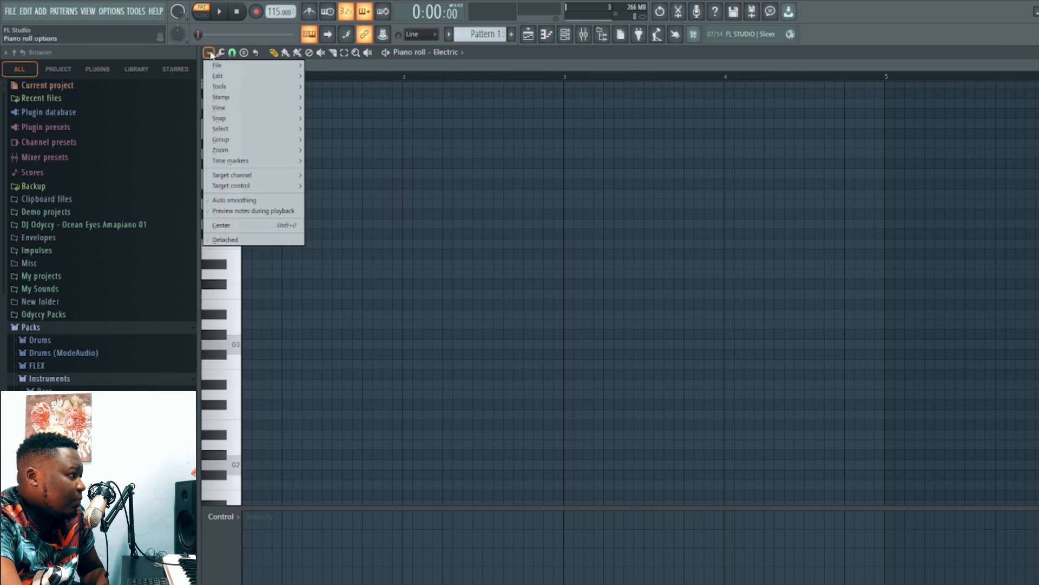
mouse_move(248, 109)
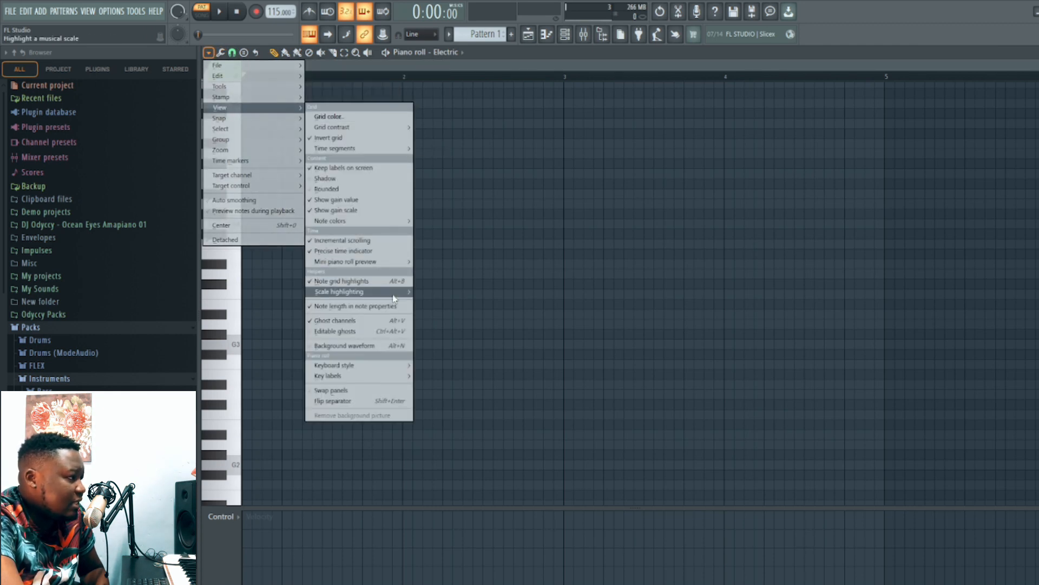
mouse_move(395, 298)
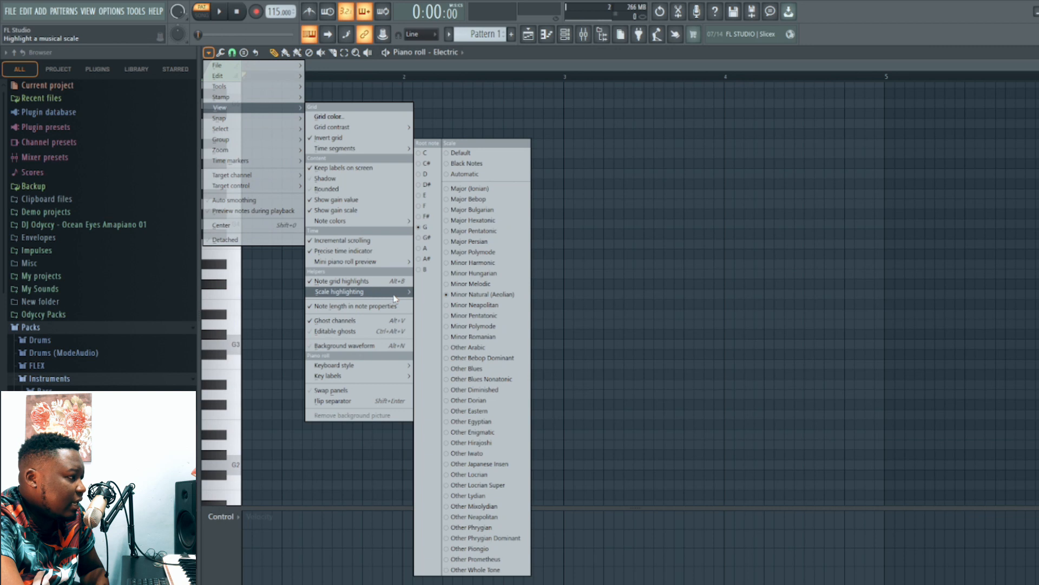
left_click(464, 296)
left_click(209, 53)
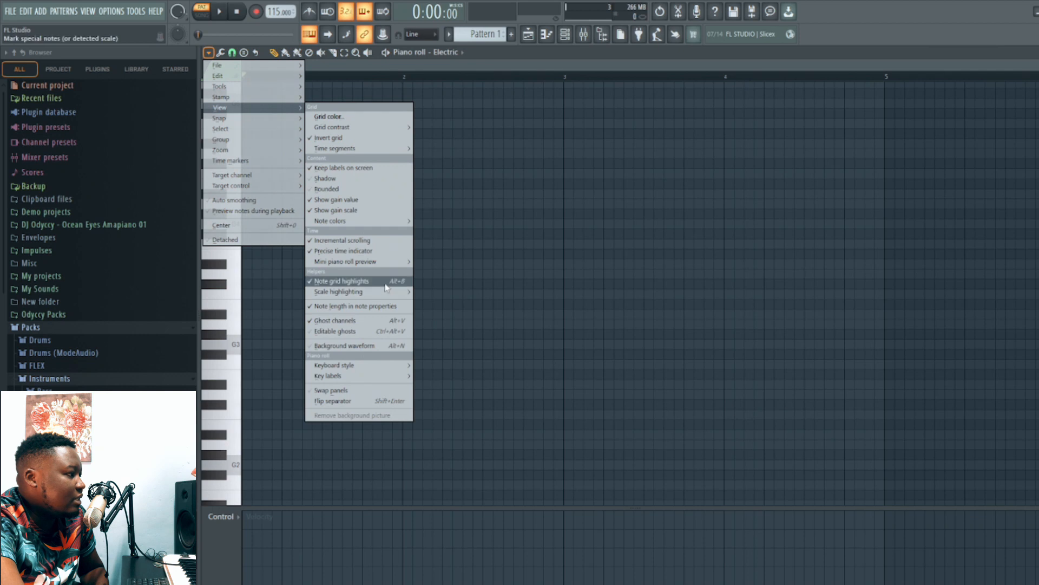
mouse_move(413, 151)
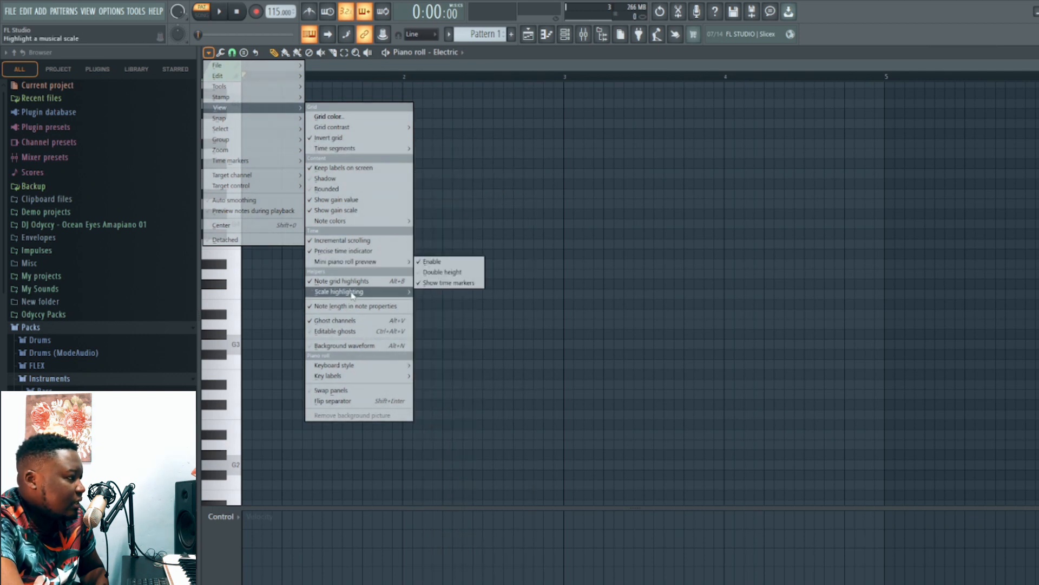
mouse_move(353, 295)
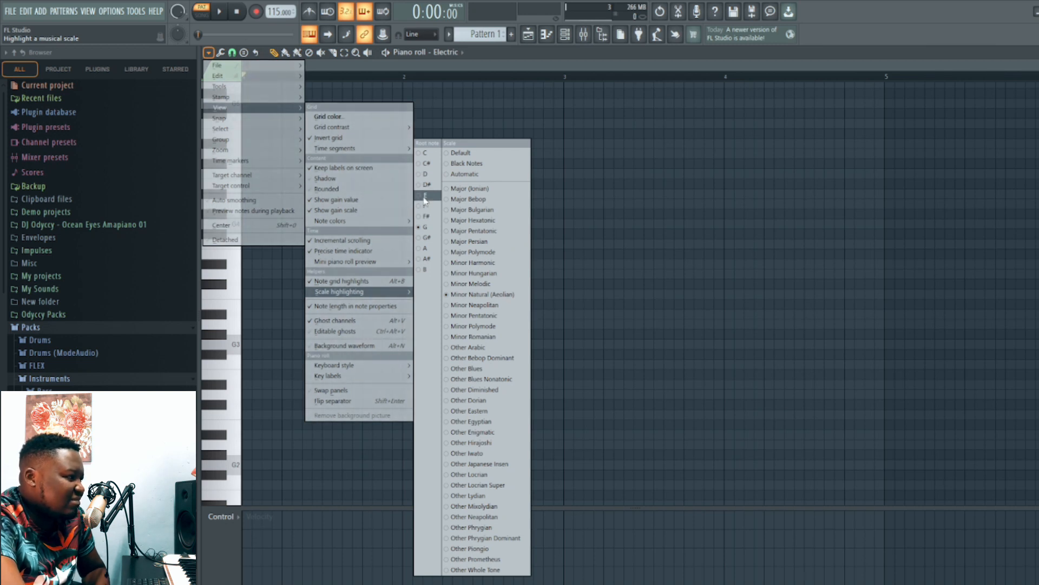
left_click(425, 196)
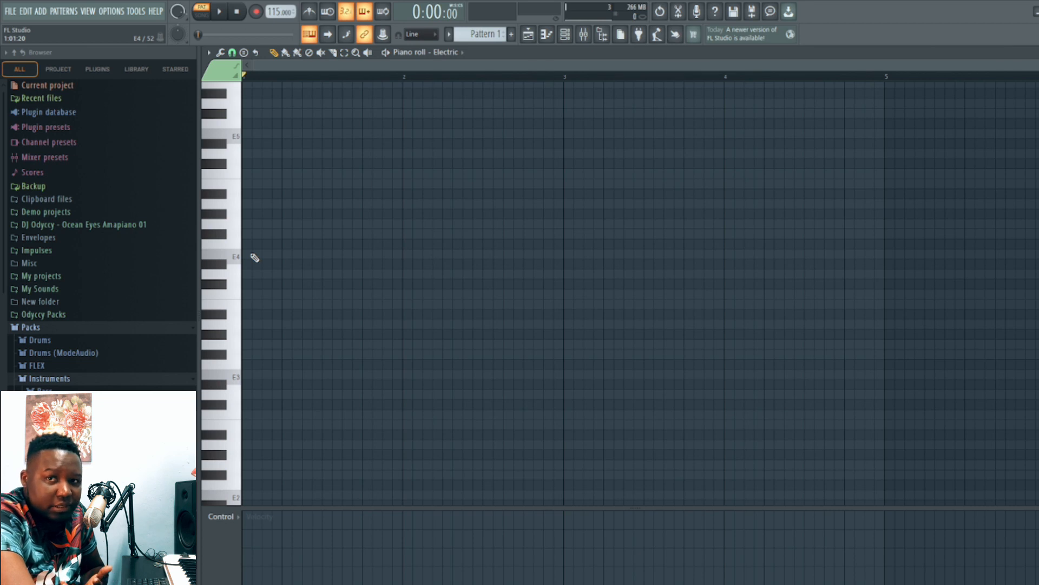
- Draw an E3 note at the start of bar 1, extend it to one full bar, and play it back
left_click(246, 376)
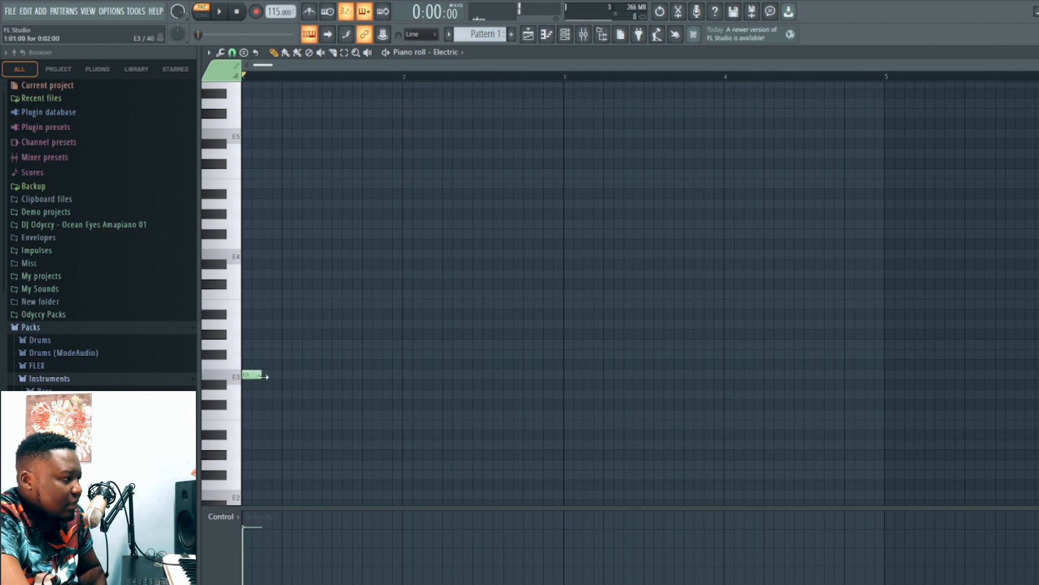
left_click_drag(264, 376, 404, 388)
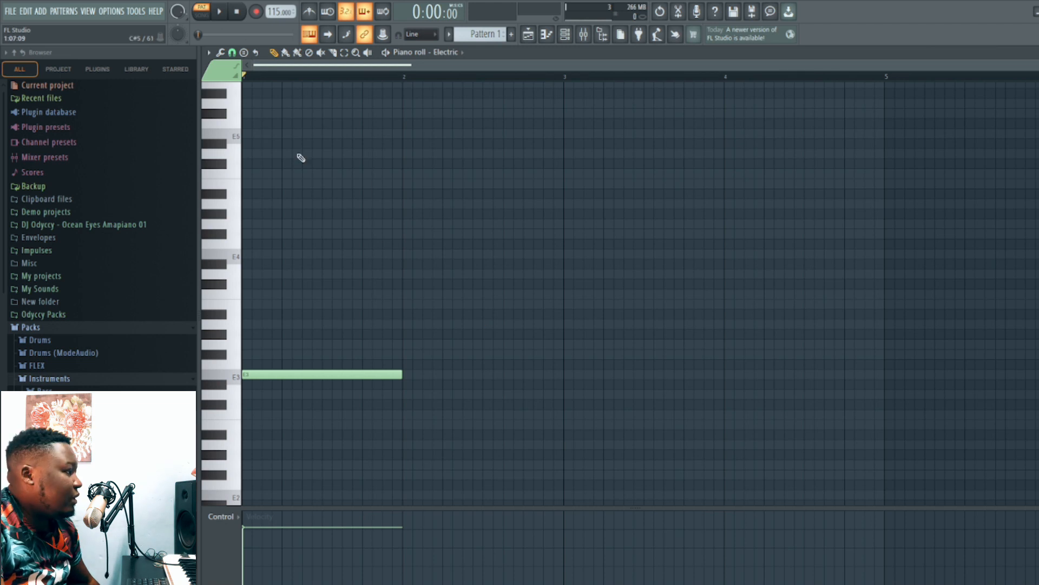
left_click(221, 11)
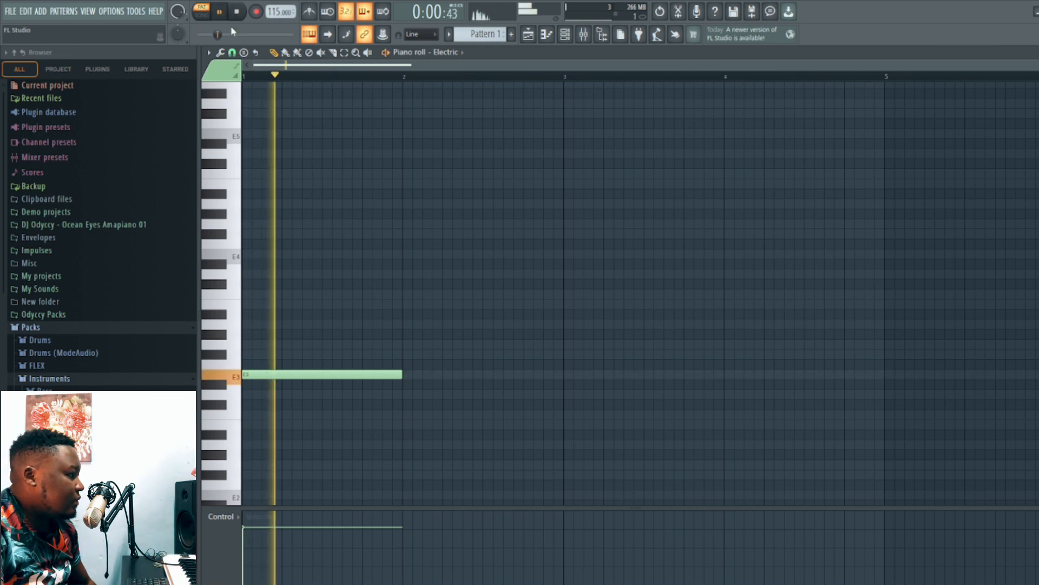
key("space")
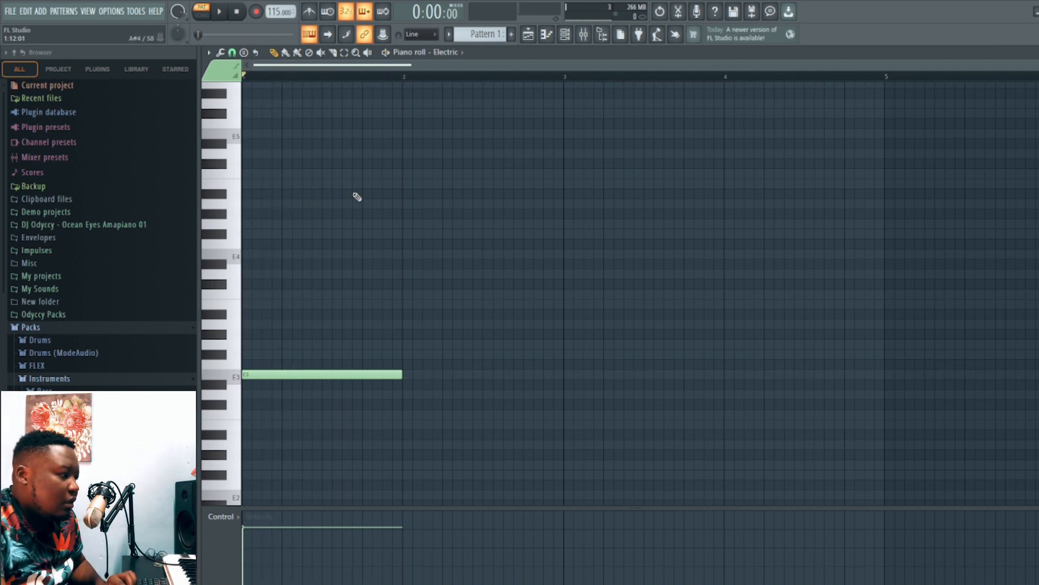
- Add one-bar bass notes D3 in bar 2 and C3 in bar 3, and play back the pattern
left_click(407, 397)
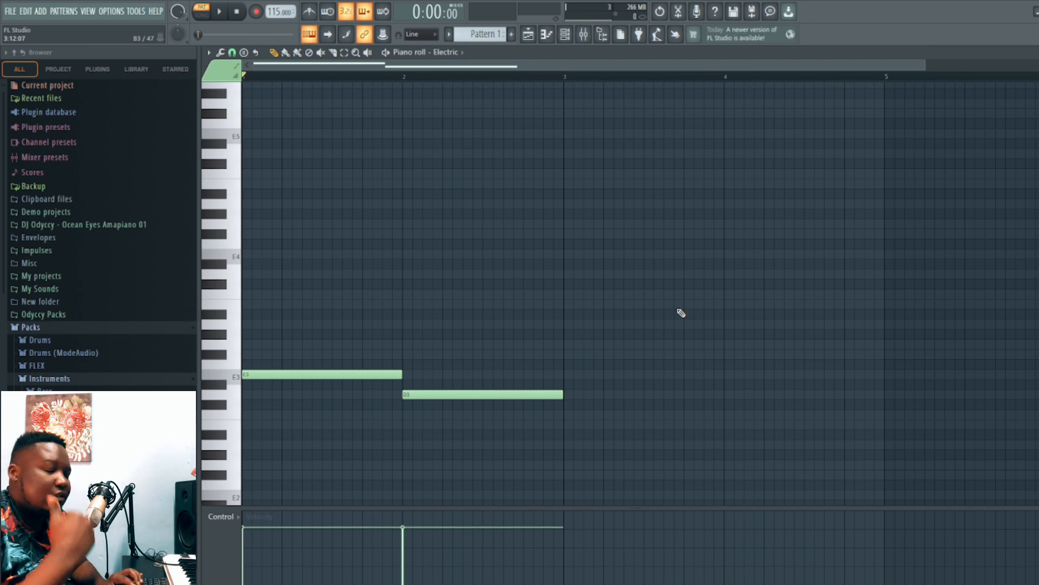
left_click(566, 416)
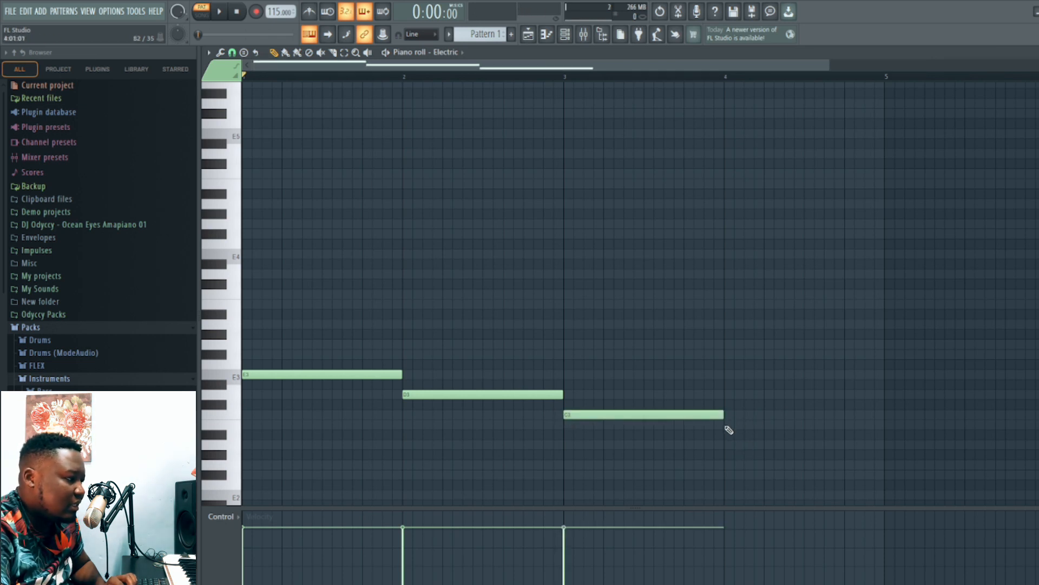
key("space")
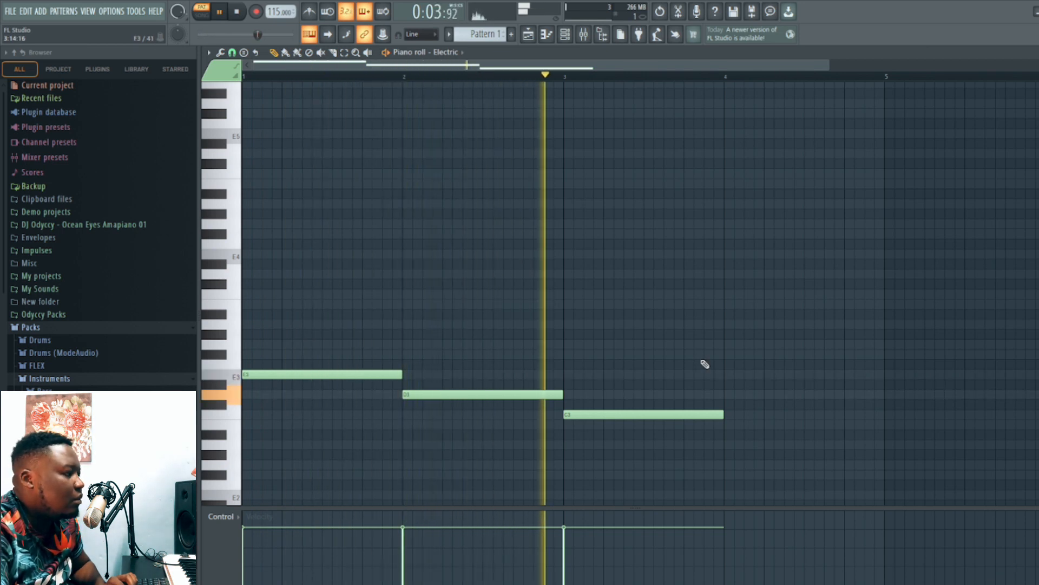
key("space")
- Audition lower keys, add a one-bar A2 bass note in bar 4, and play back the progression
left_click(236, 427)
left_click(236, 447)
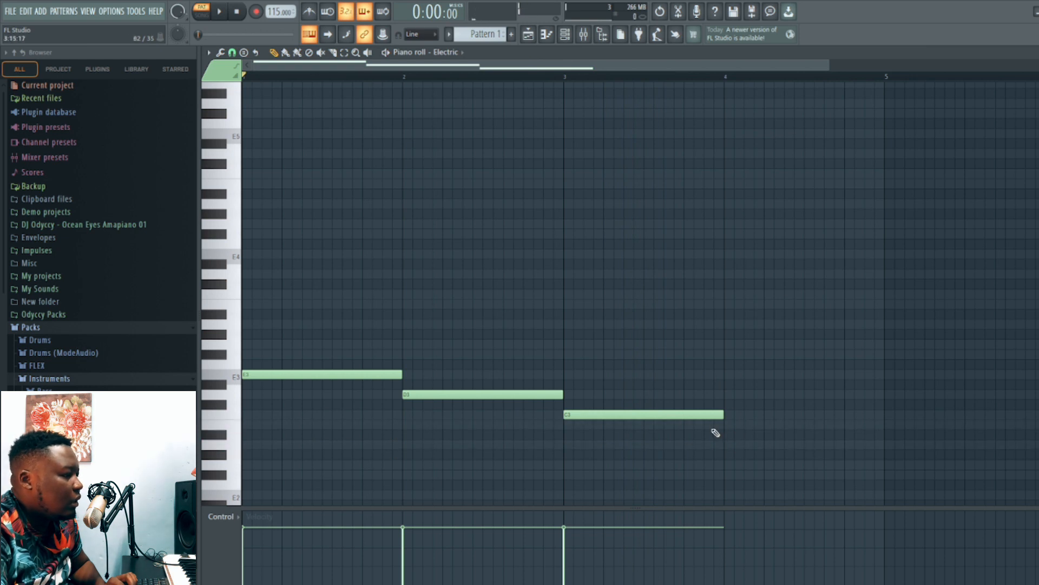
left_click(727, 445)
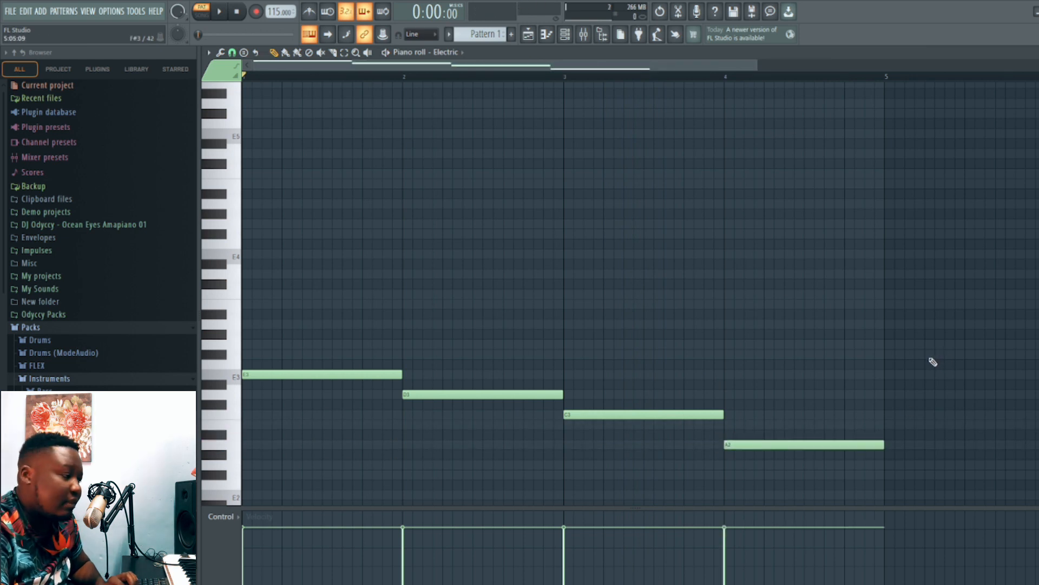
key("space")
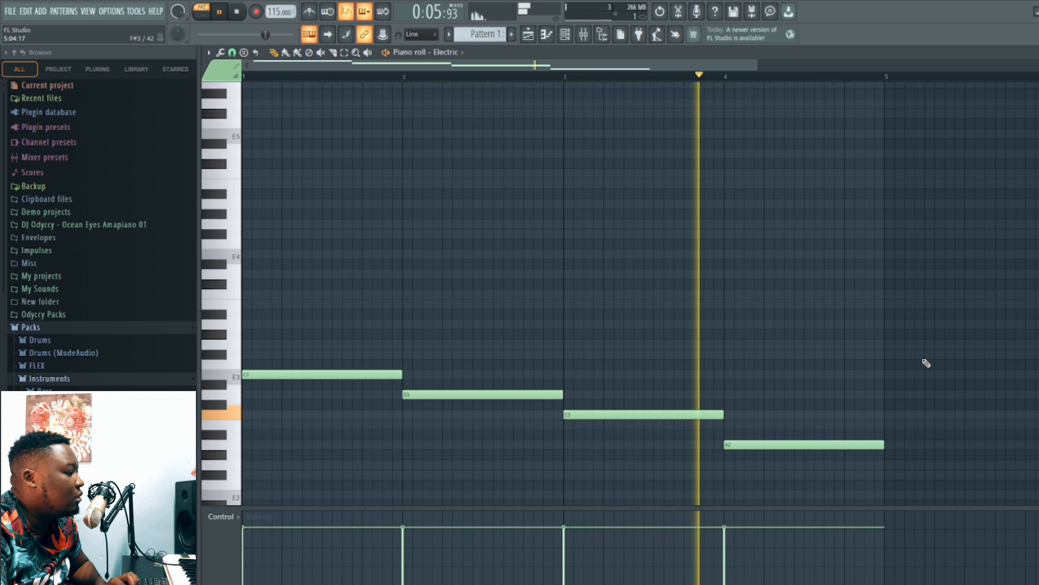
key("space")
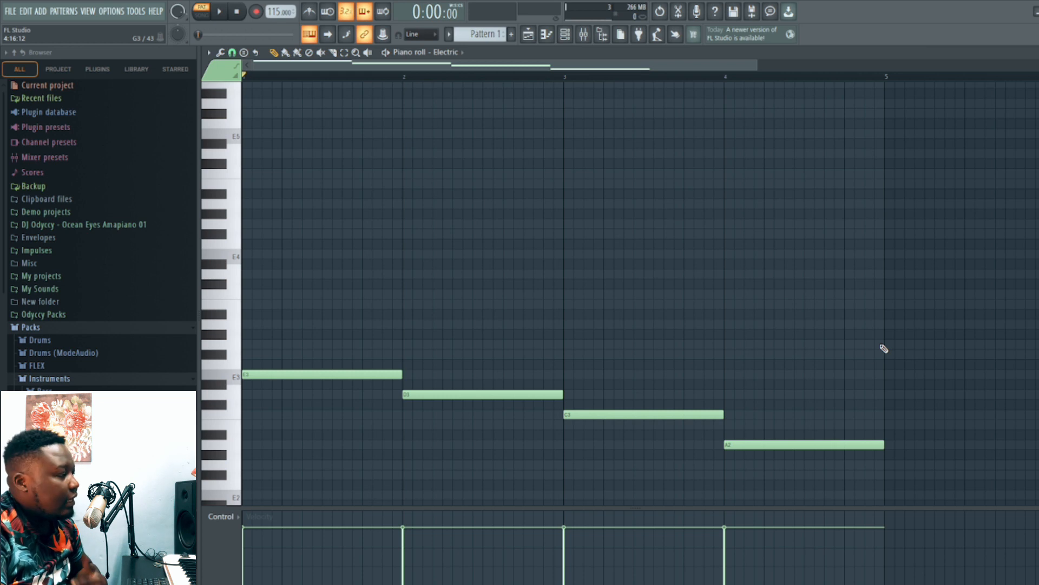
- Duplicate all four bass notes one octave higher, at E4, D4, C4 and A3, and deselect the copies
left_click(382, 374)
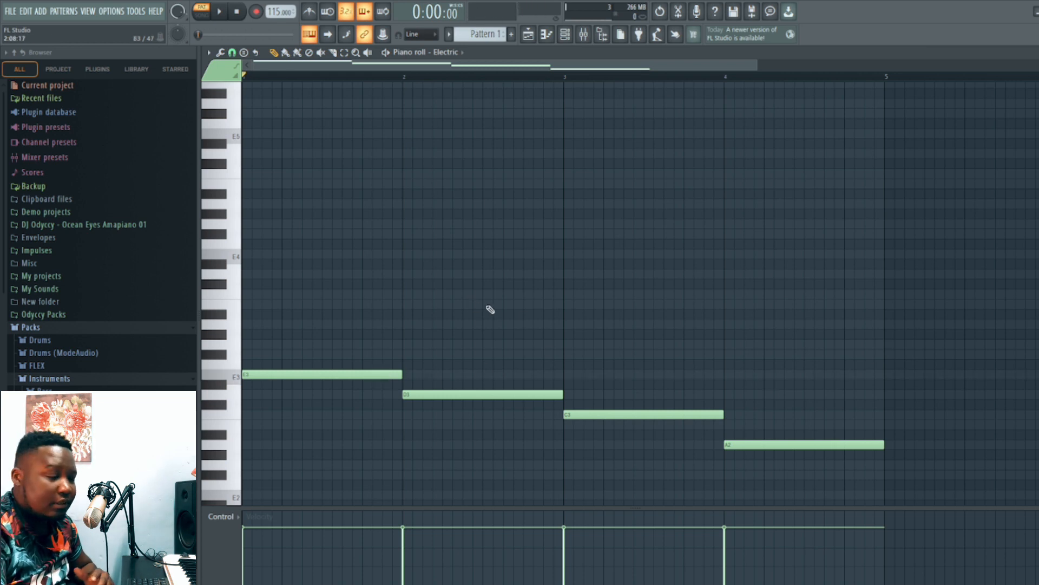
left_click_drag(936, 478, 261, 257)
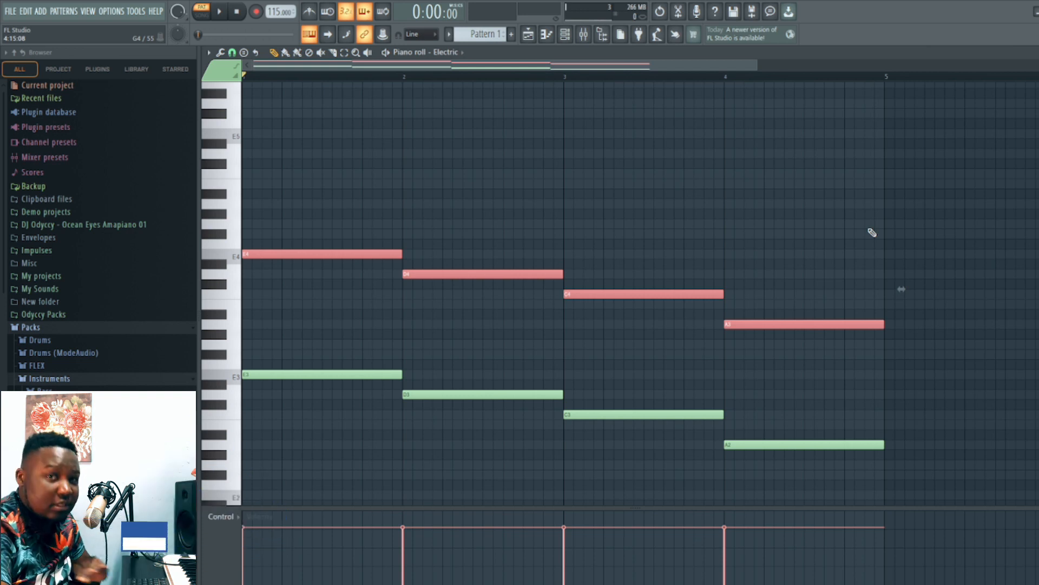
left_click(814, 206)
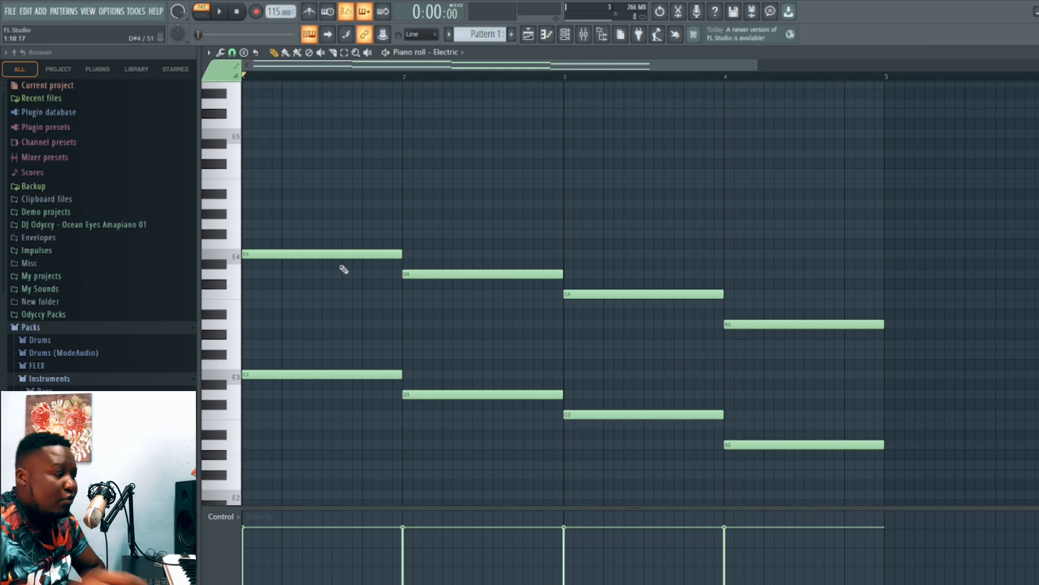
- Build the bar 1 chord by adding one-bar G4 and B4 notes above E4
left_click(237, 257)
left_click(226, 238)
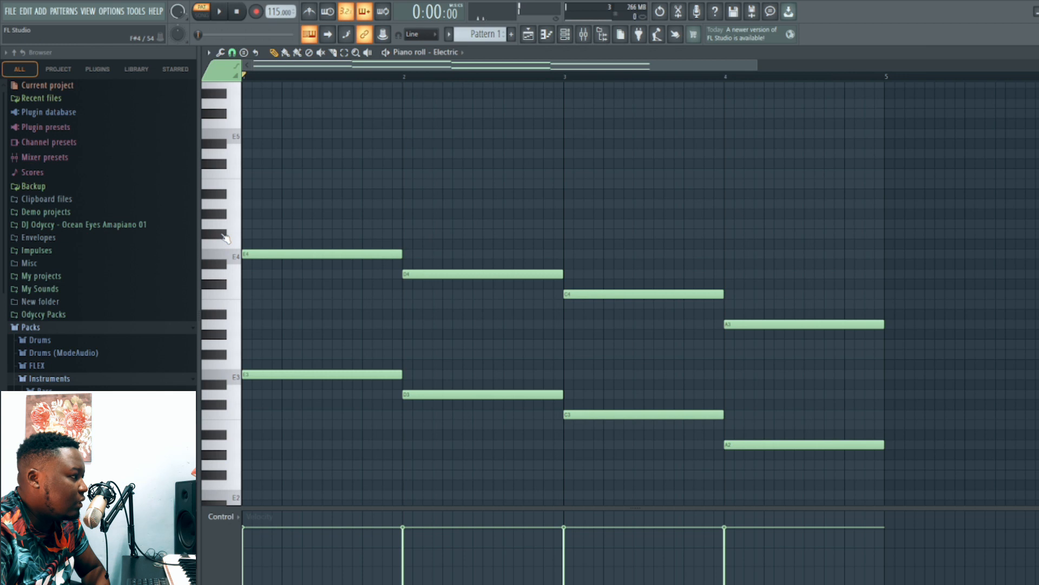
left_click(228, 225)
left_click(243, 224)
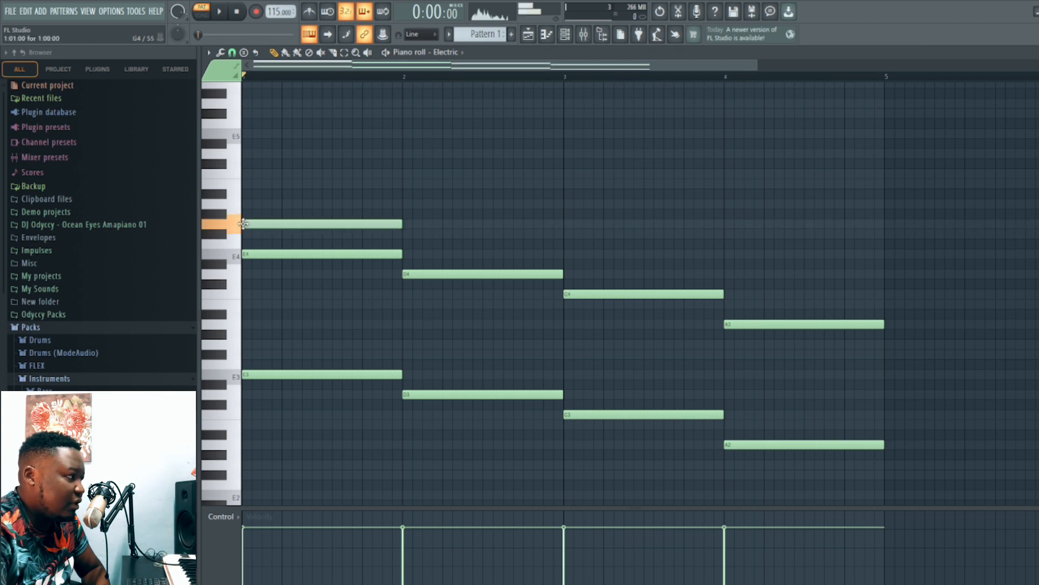
left_click(246, 185)
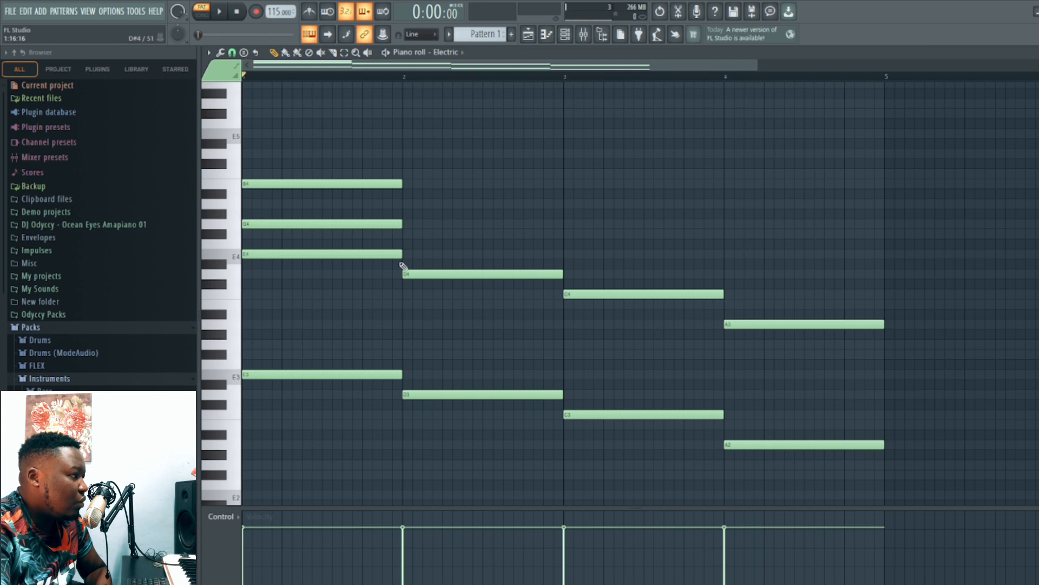
- Add one-bar F#4 and A4 notes in bar 2 and E4 and G4 notes in bar 3, checking playback in between
left_click(406, 234)
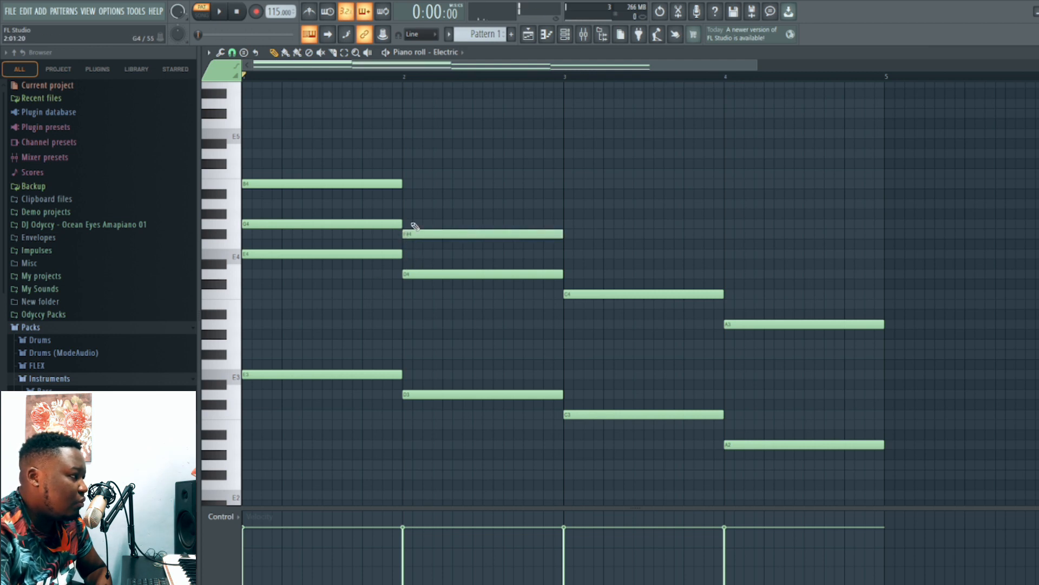
left_click(406, 204)
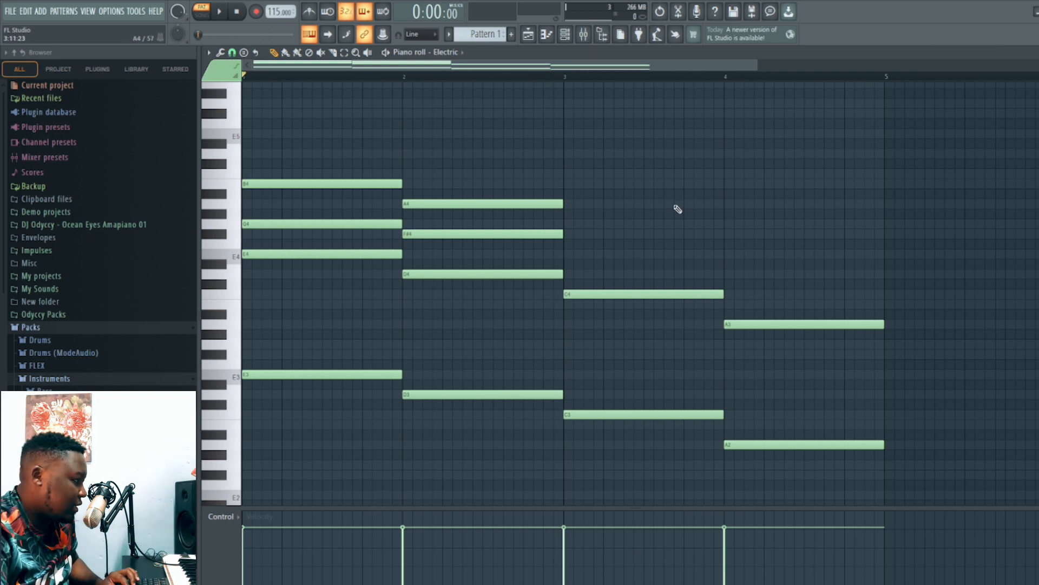
key("space")
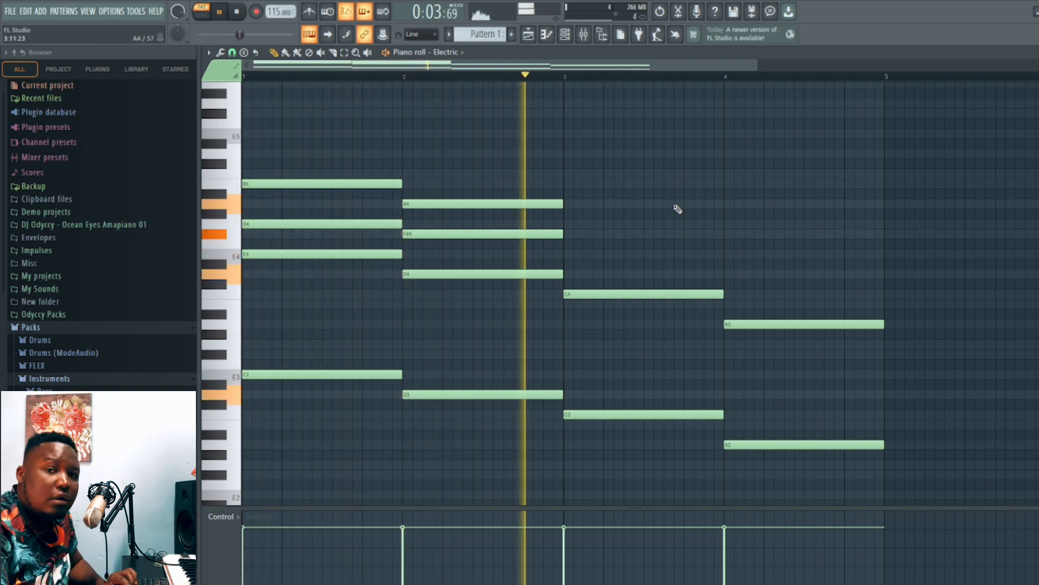
key("space")
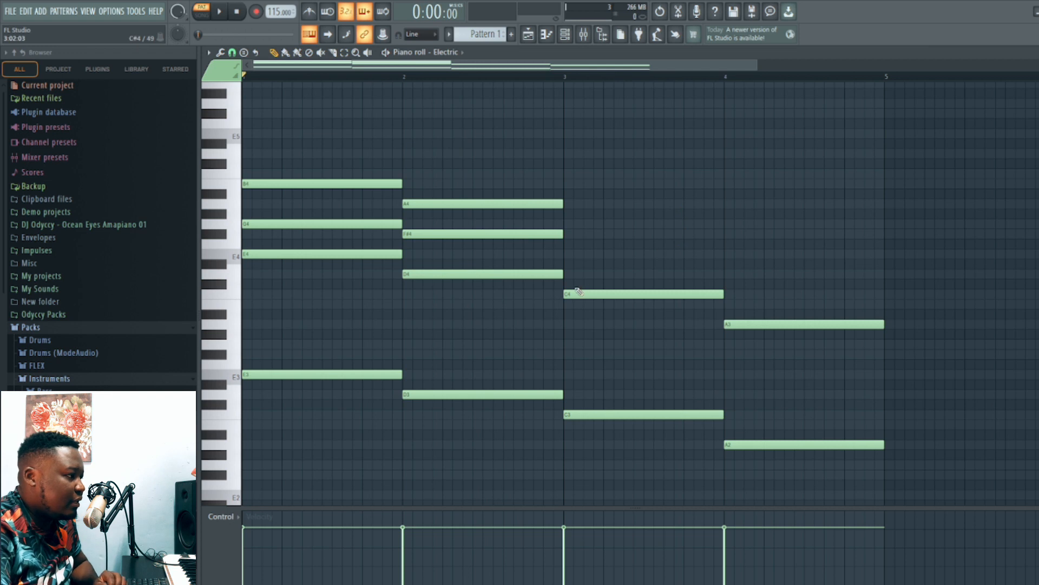
left_click(568, 254)
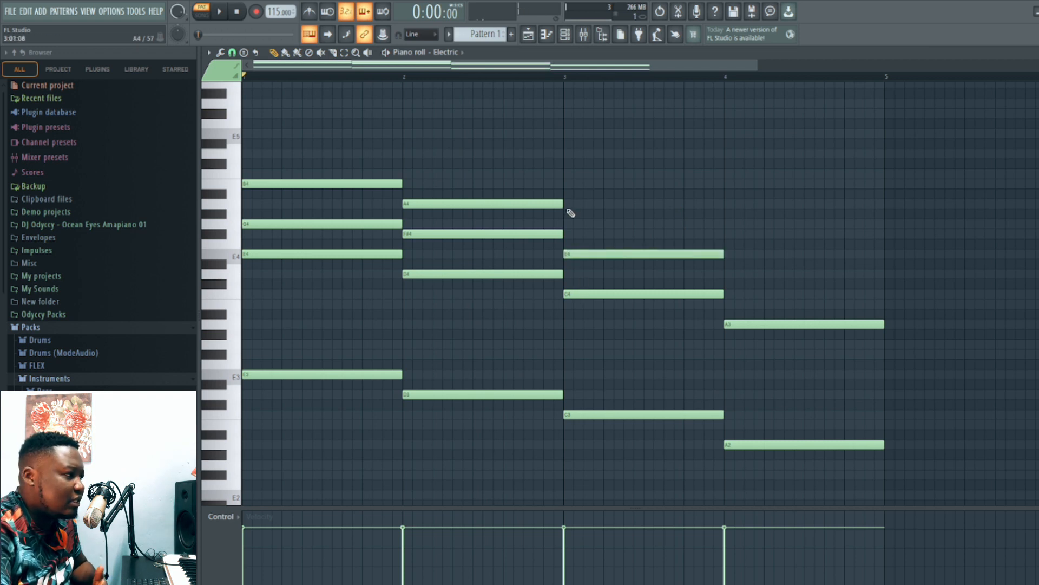
left_click(567, 223)
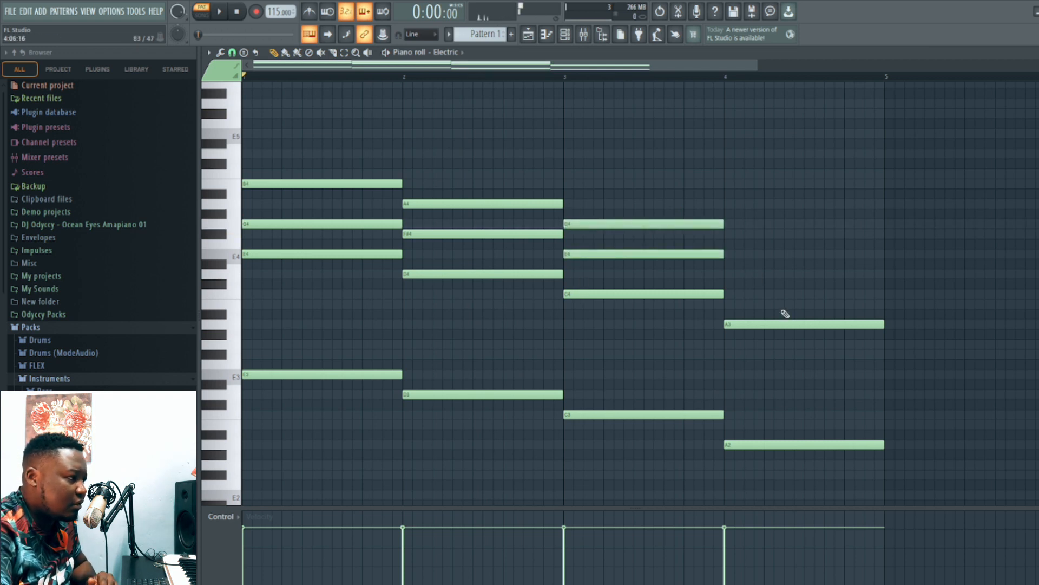
- Complete the bar 4 chord by adding one-bar C4 and E4 notes, and play back the progression
left_click(729, 294)
left_click(729, 254)
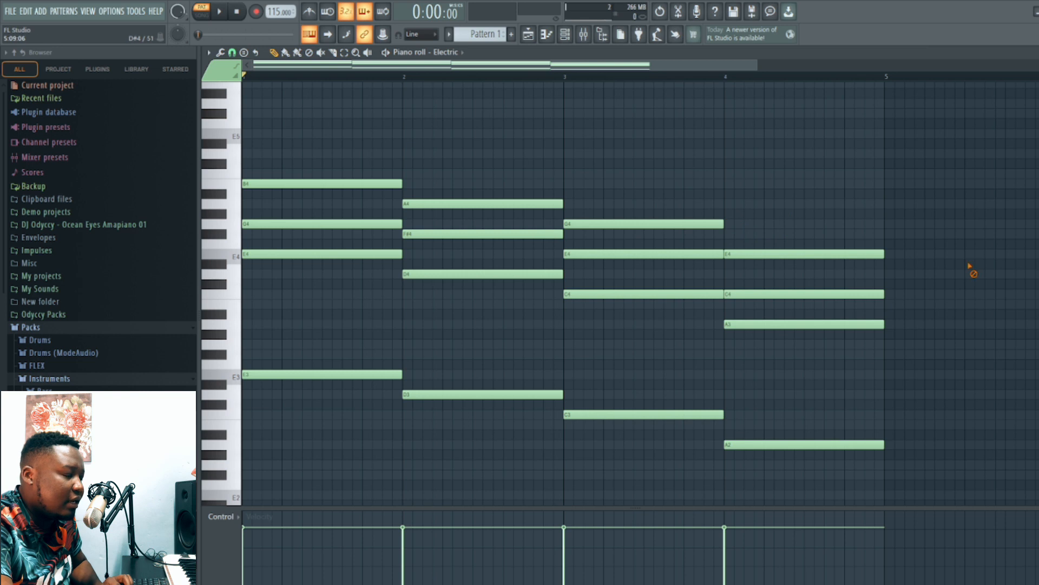
key("space")
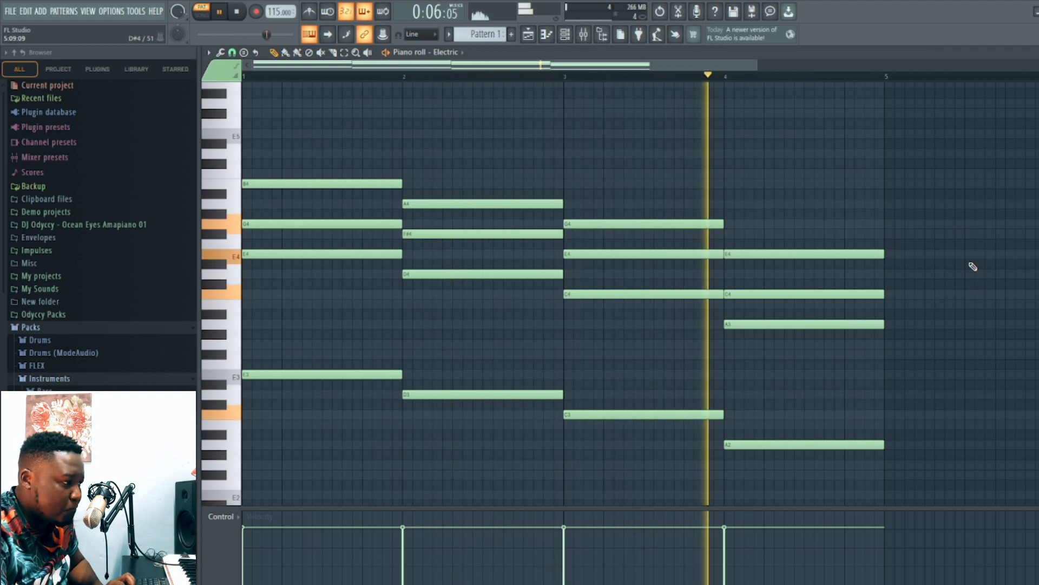
key("space")
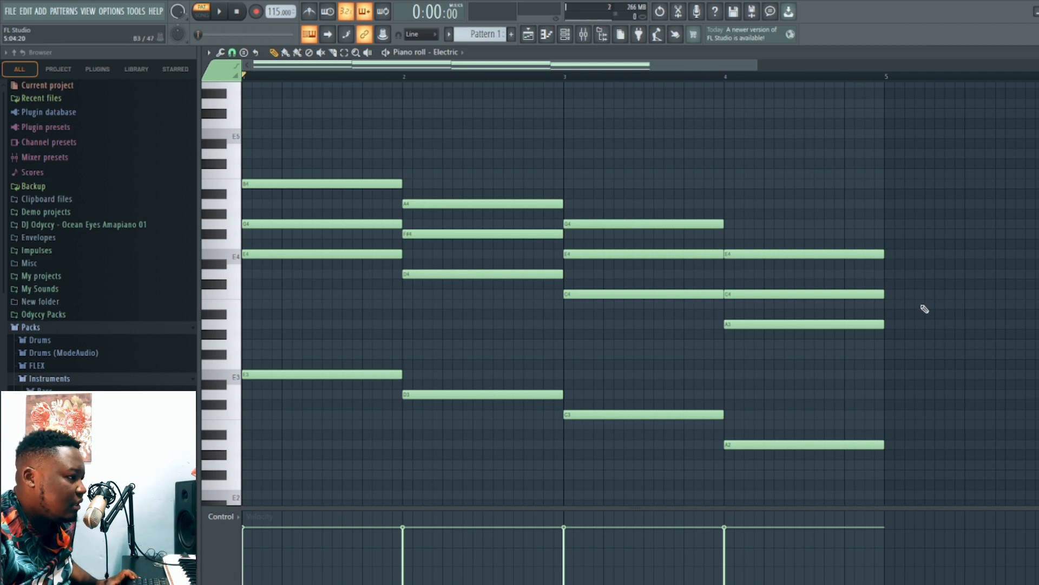
- Try the D4 note in bar 2 and the C4 notes in bars 3 and 4 one octave higher, play back, and restore them
left_click_drag(912, 310, 505, 269)
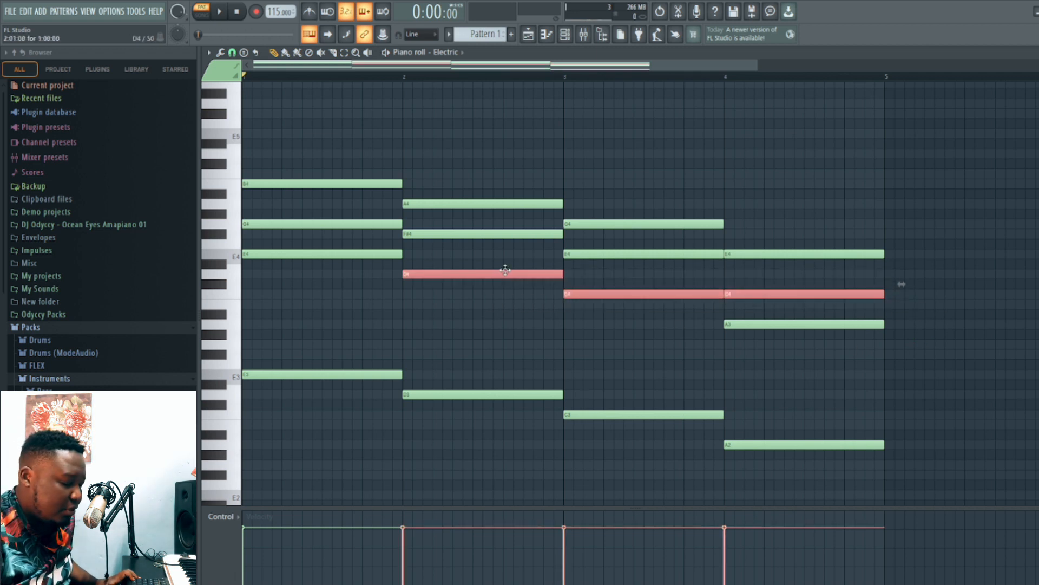
key("ctrl+Up")
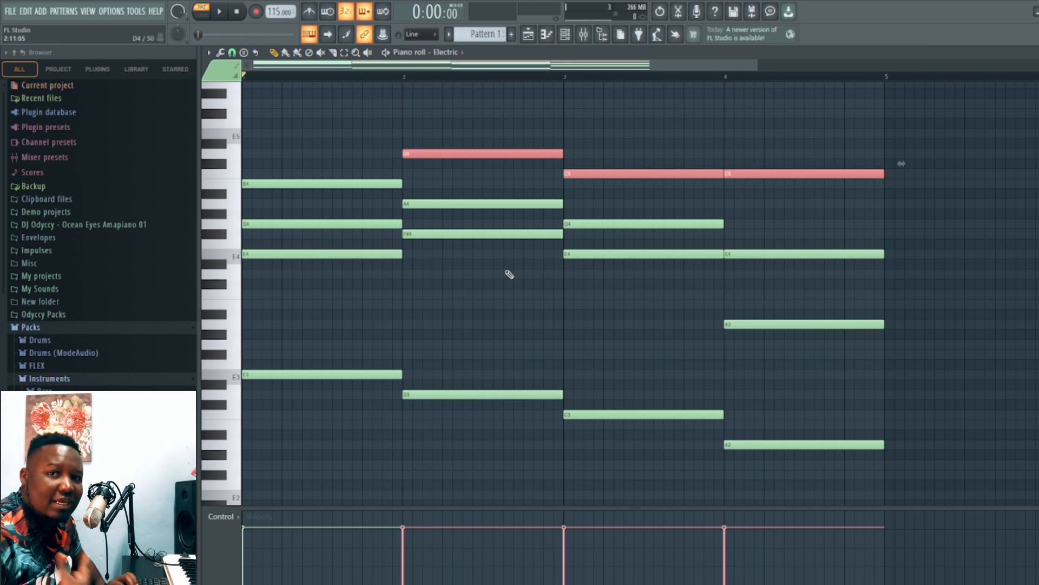
key("space")
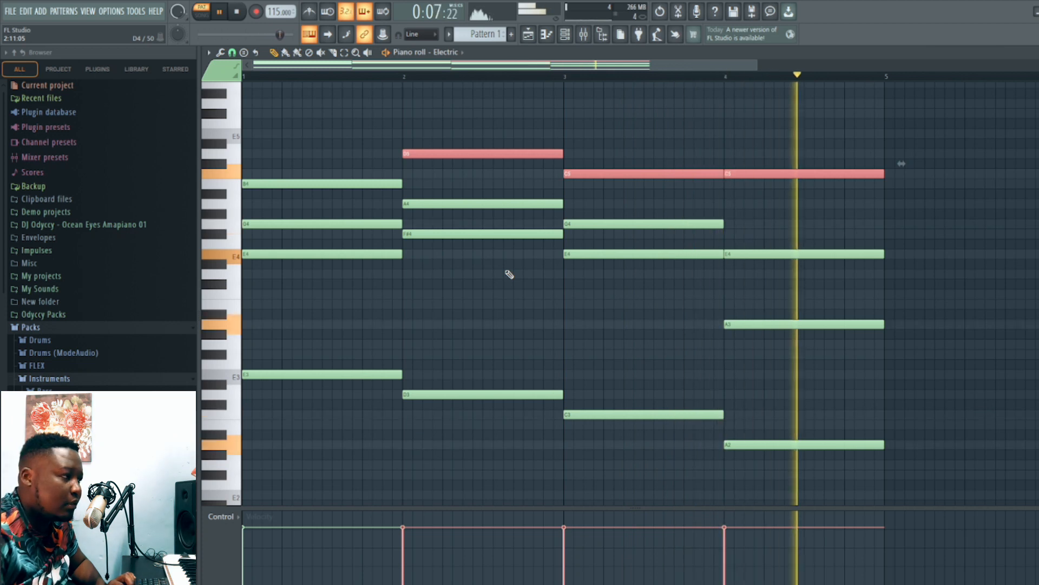
key("space")
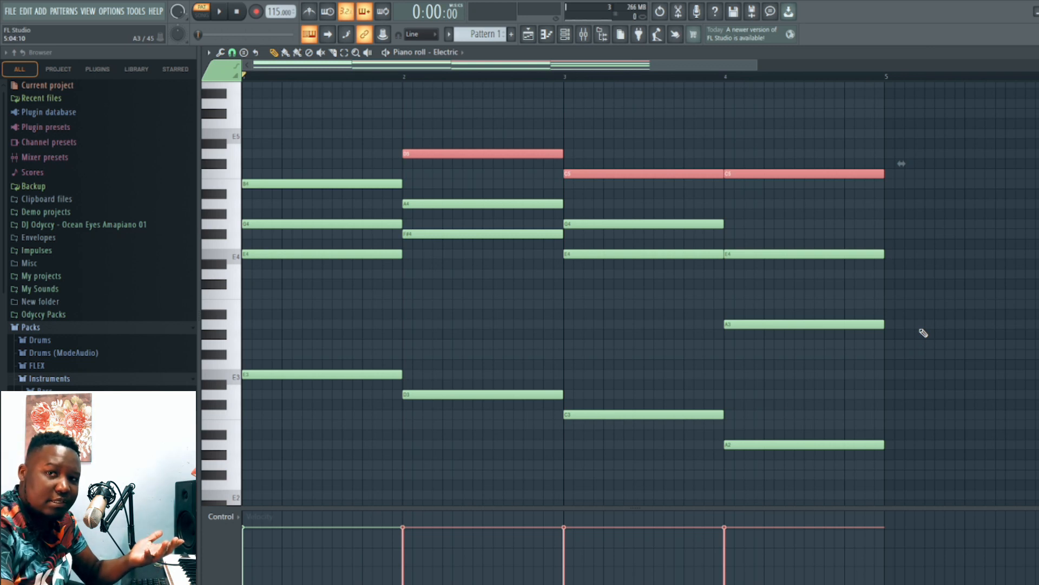
key("ctrl+Down")
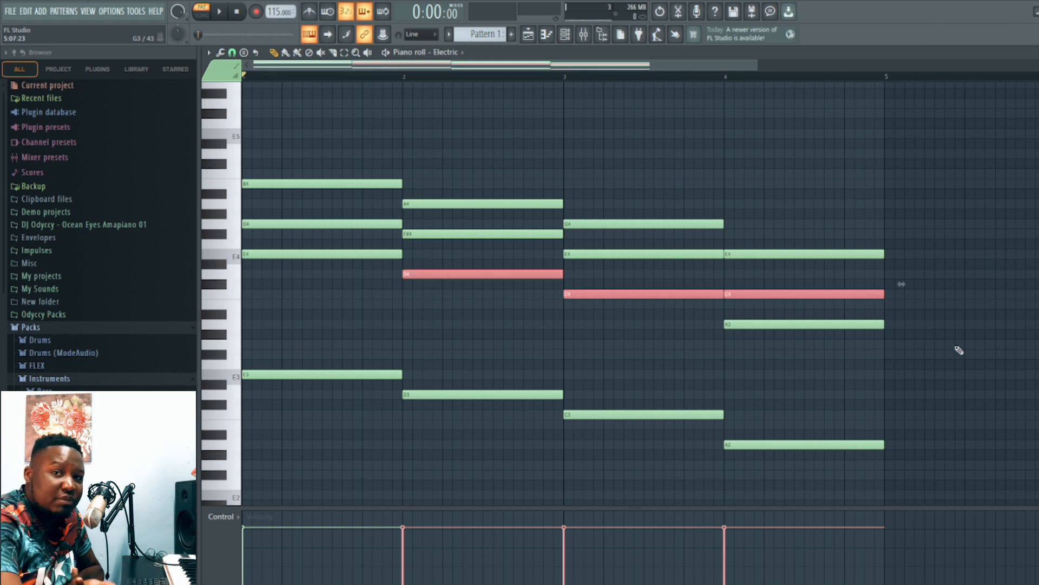
key("ctrl+d")
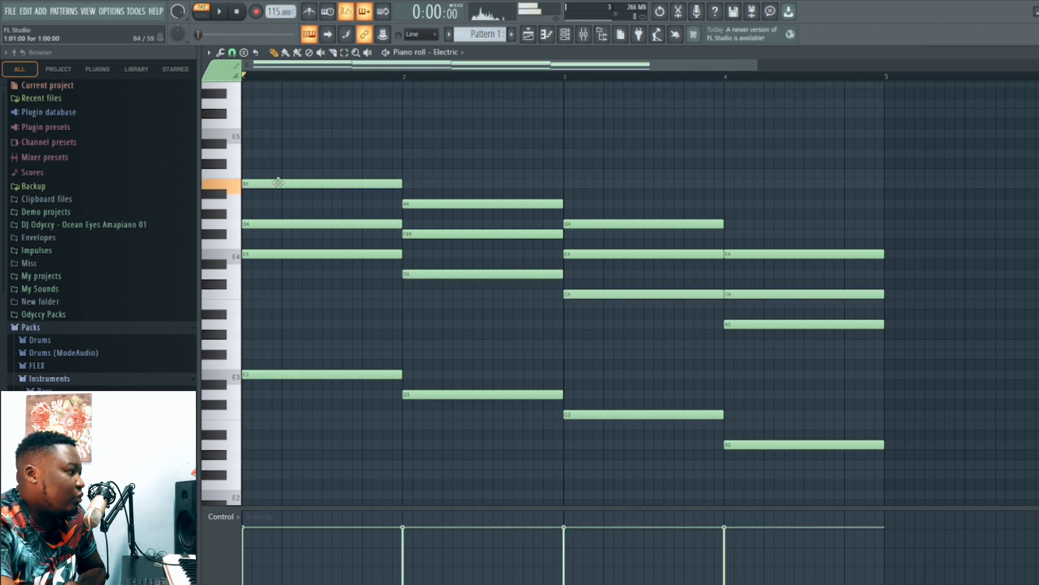
- Extend the bar 1 chord with one-bar D5 and F#5 notes, playing it back after each addition
left_click(247, 155)
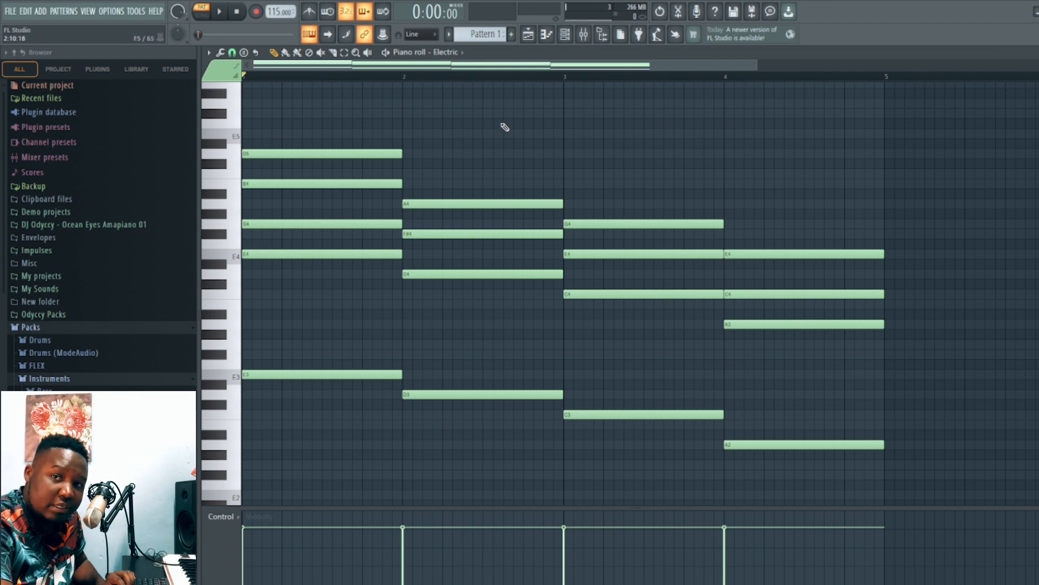
key("space")
key("space")
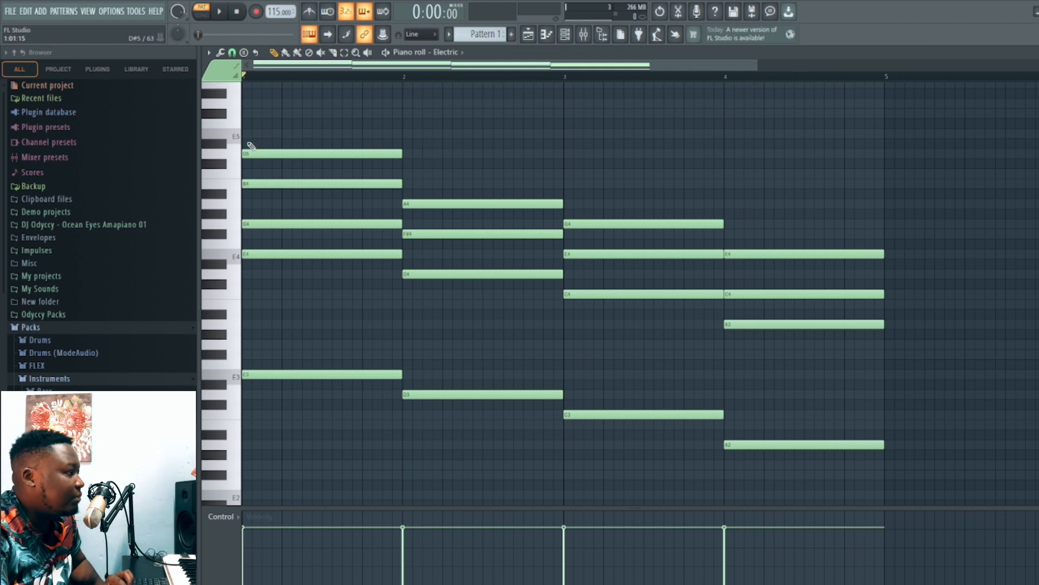
left_click(250, 114)
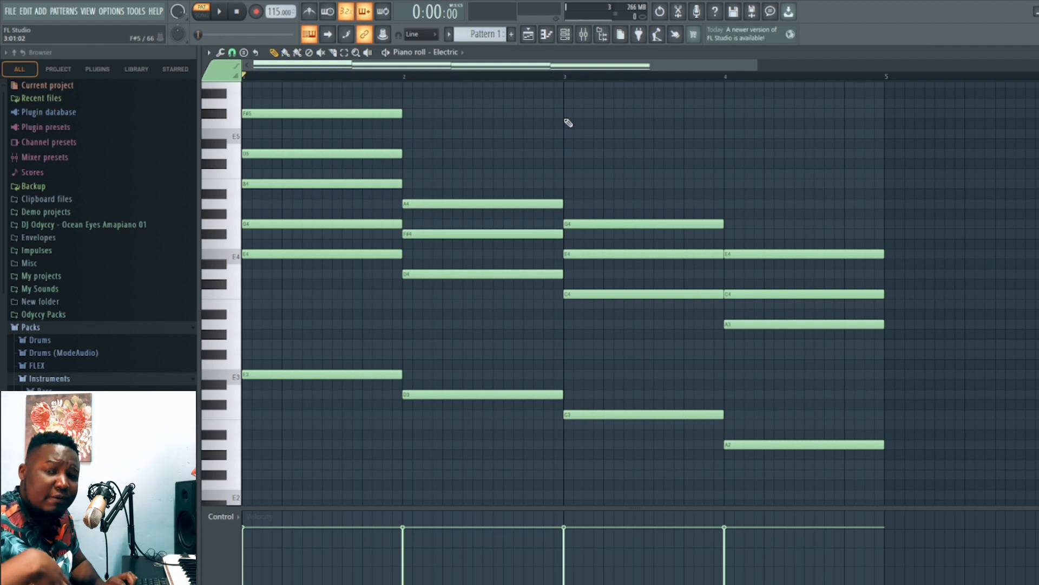
key("space")
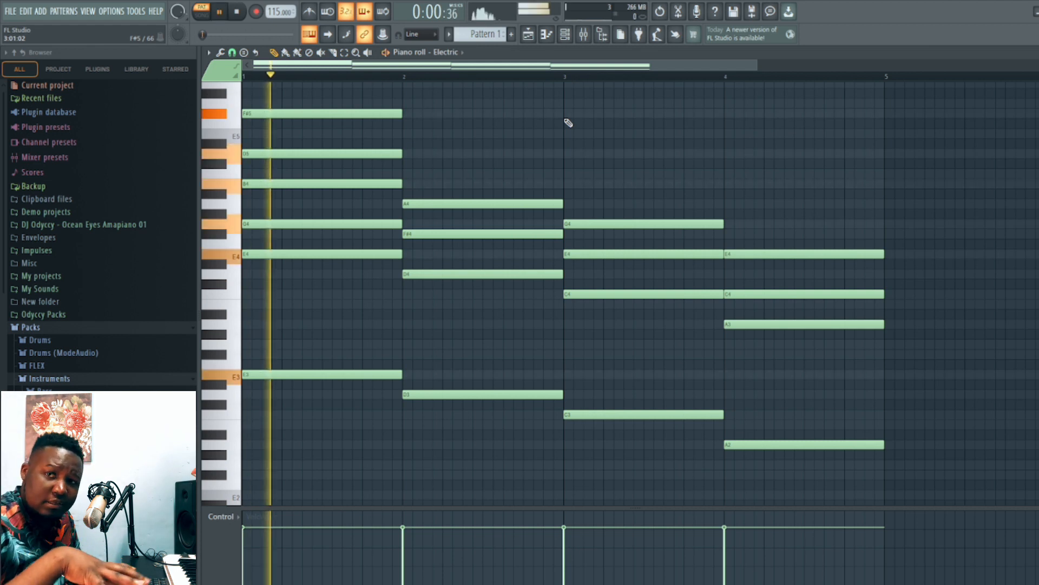
key("space")
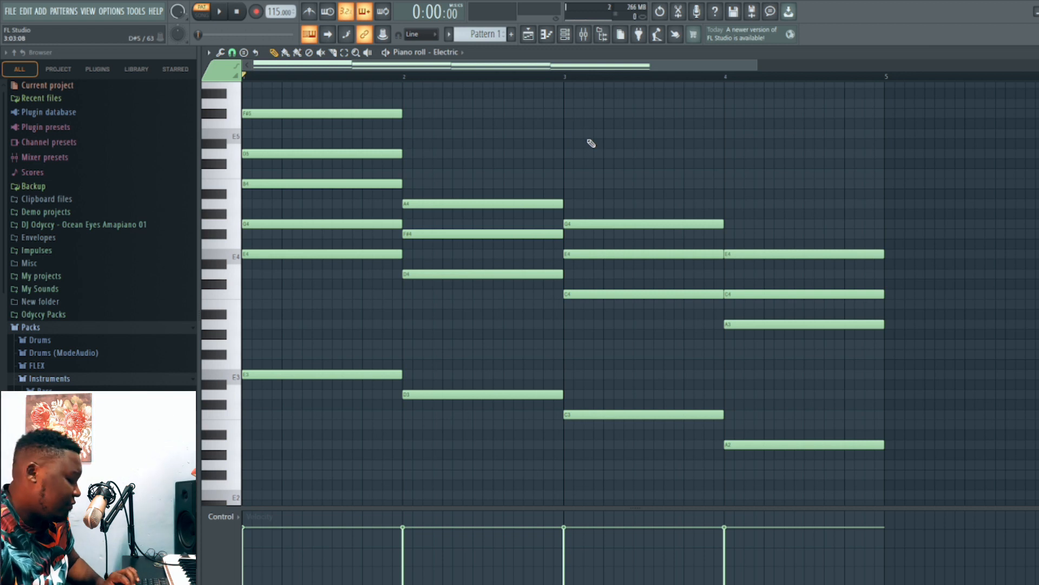
- Extend the bar 2 chord with one-bar C5 and E5 notes and check it in playback
key("space")
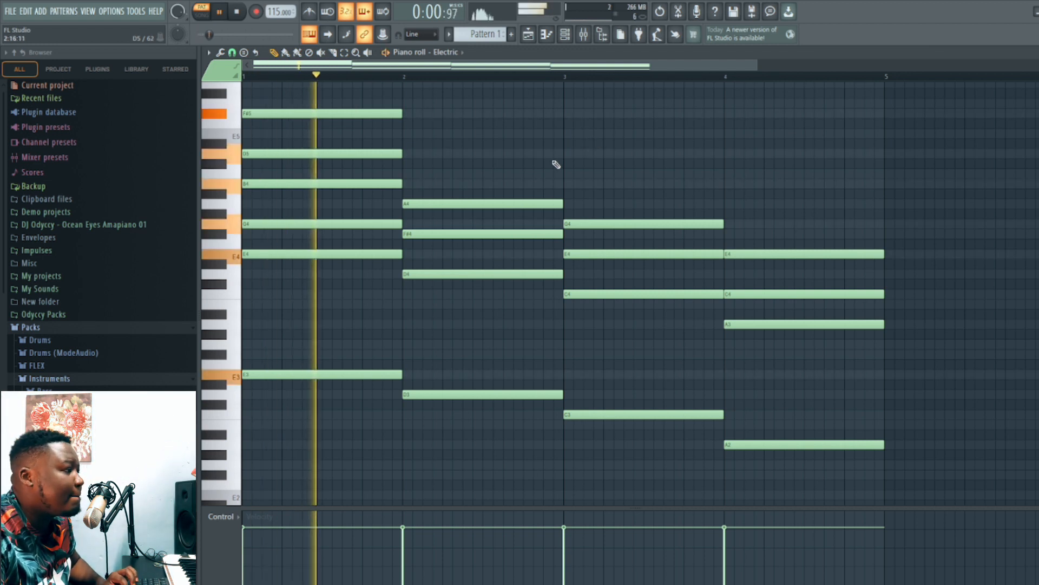
key("space")
left_click(409, 174)
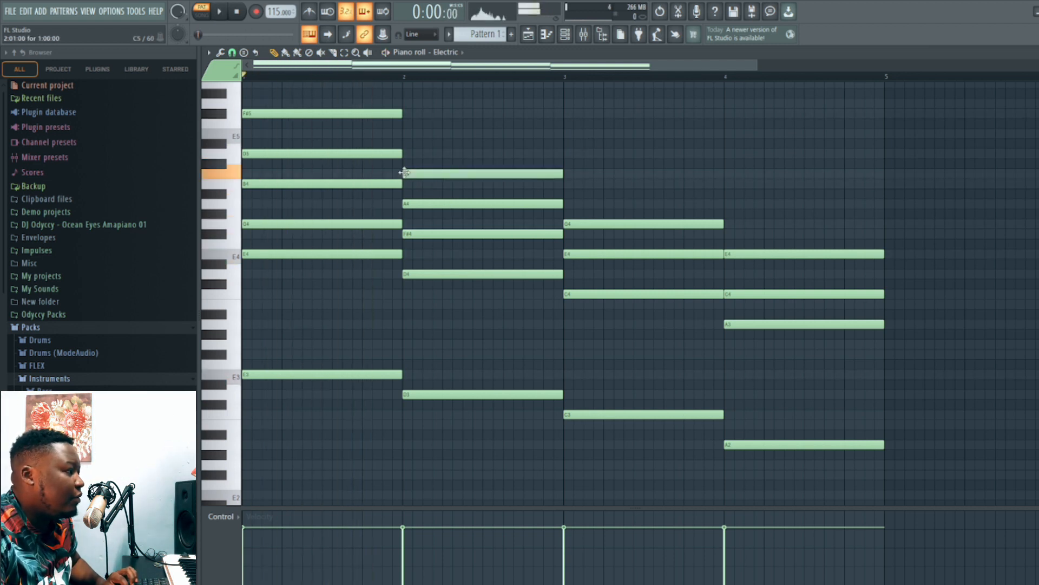
left_click(406, 134)
key("space")
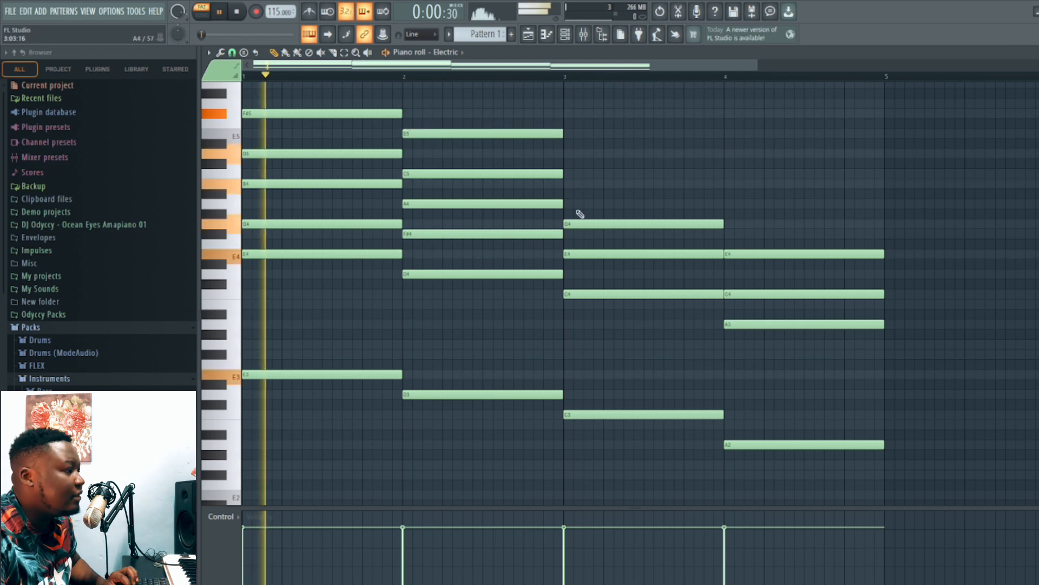
- Add one-bar B4 and D5 notes in bar 3 and delete the E5 note from bar 2, checking playback
left_click(569, 184)
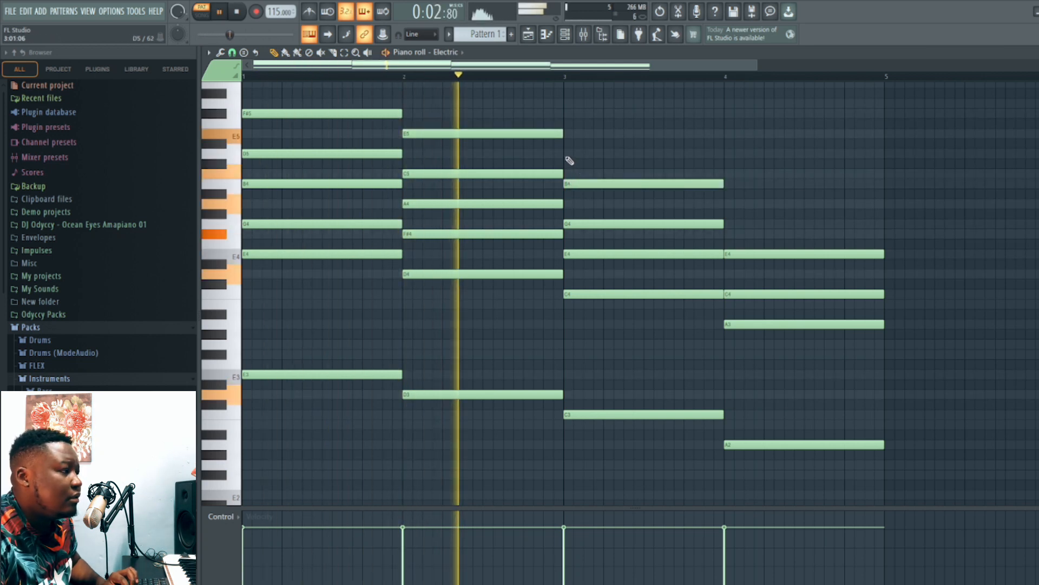
key("space")
right_click(542, 134)
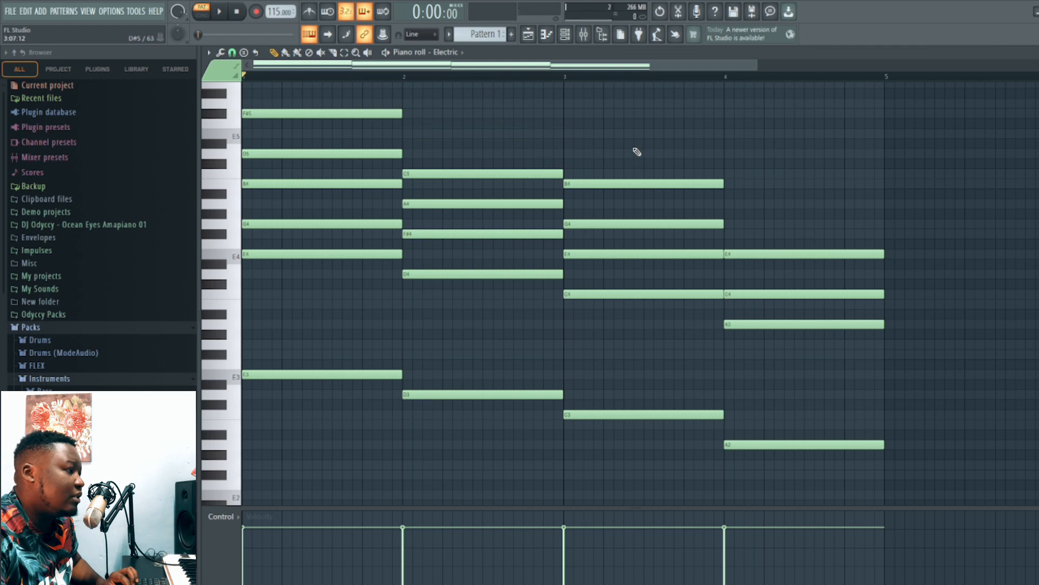
key("space")
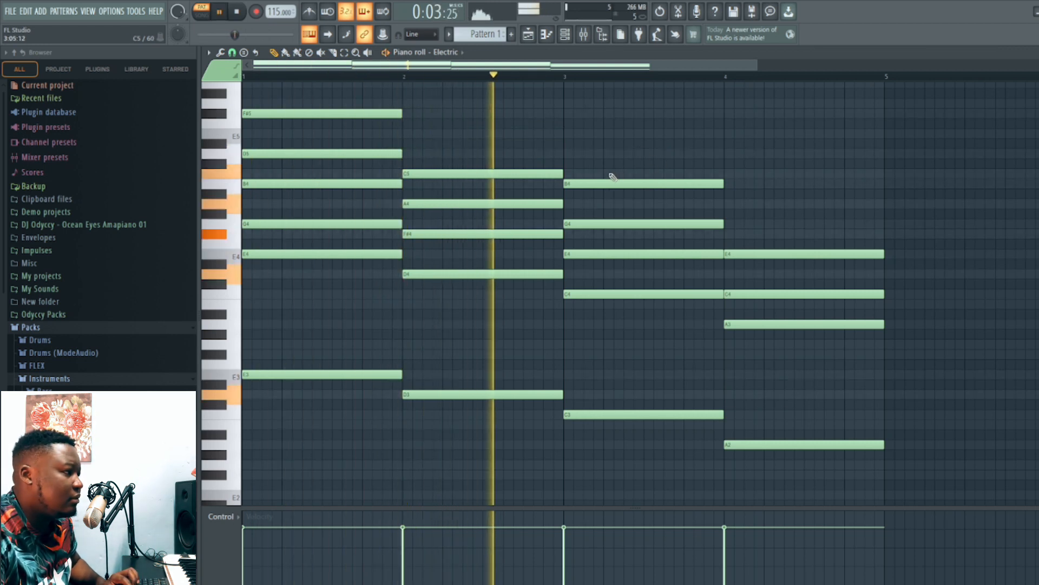
key("space")
left_click(569, 155)
- Add one-bar G4 and B4 notes in bar 4 while playing back the progression
key("space")
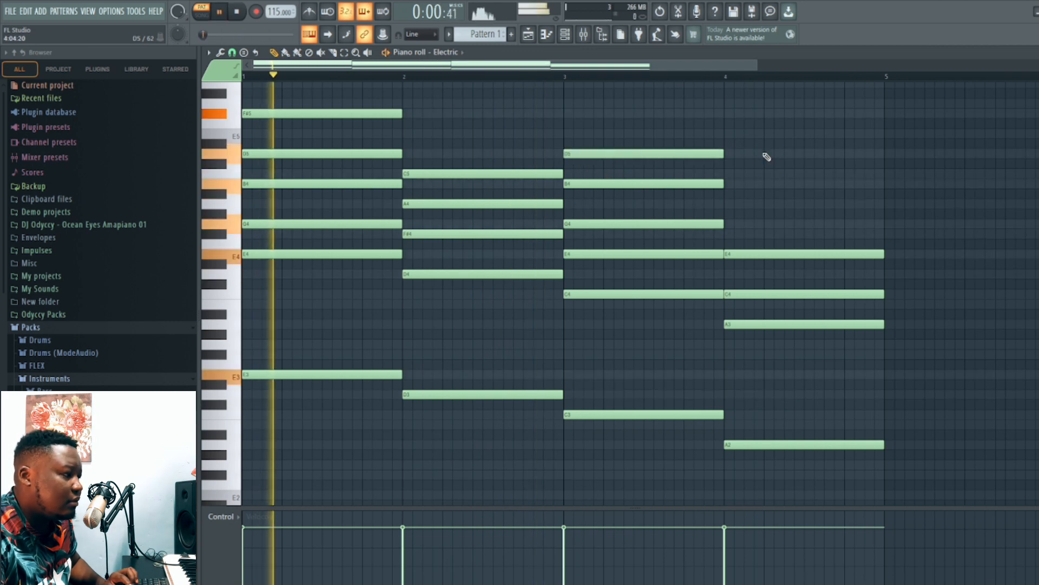
left_click(729, 224)
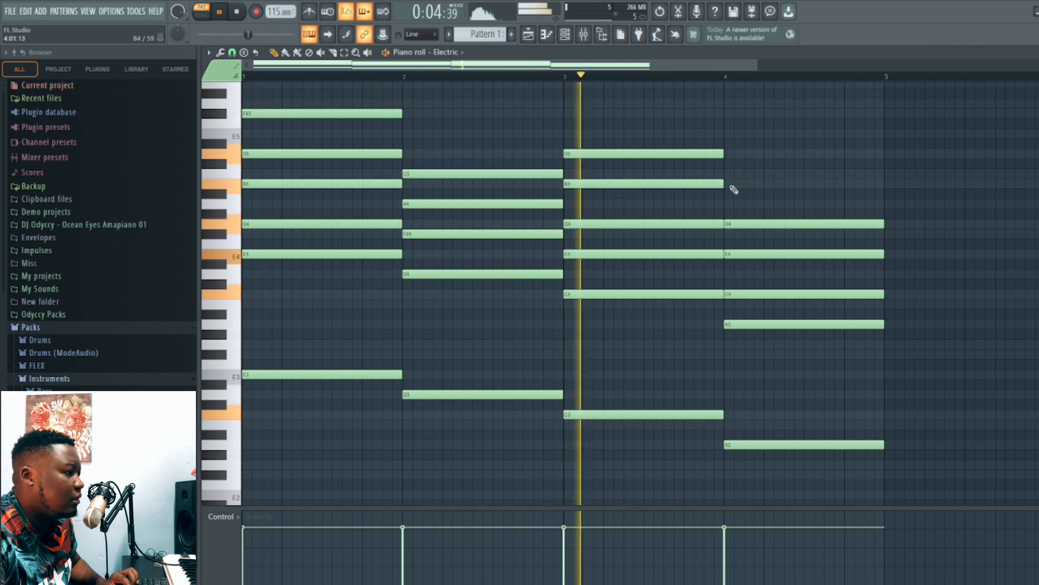
left_click(728, 185)
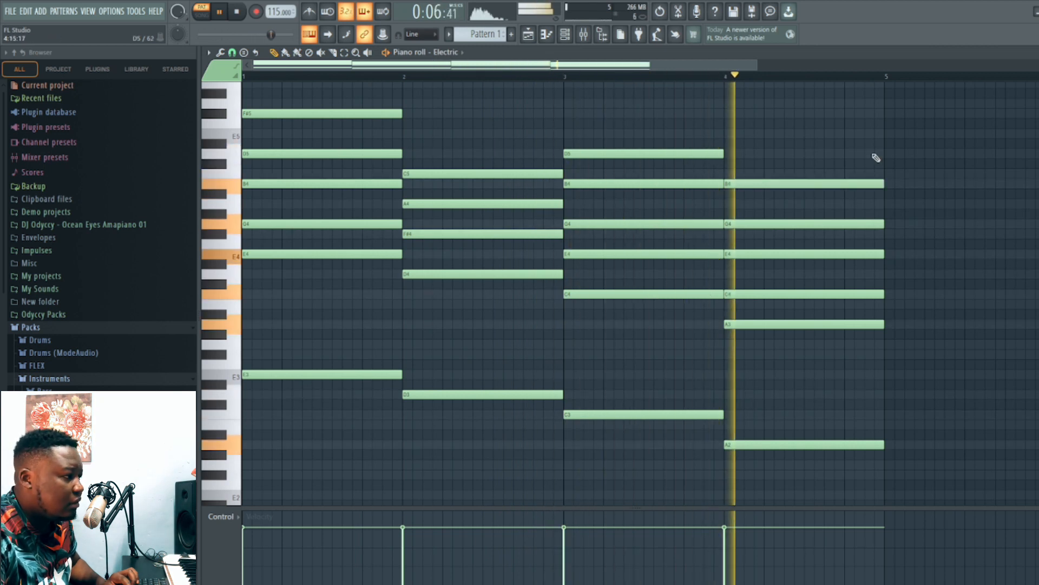
key("space")
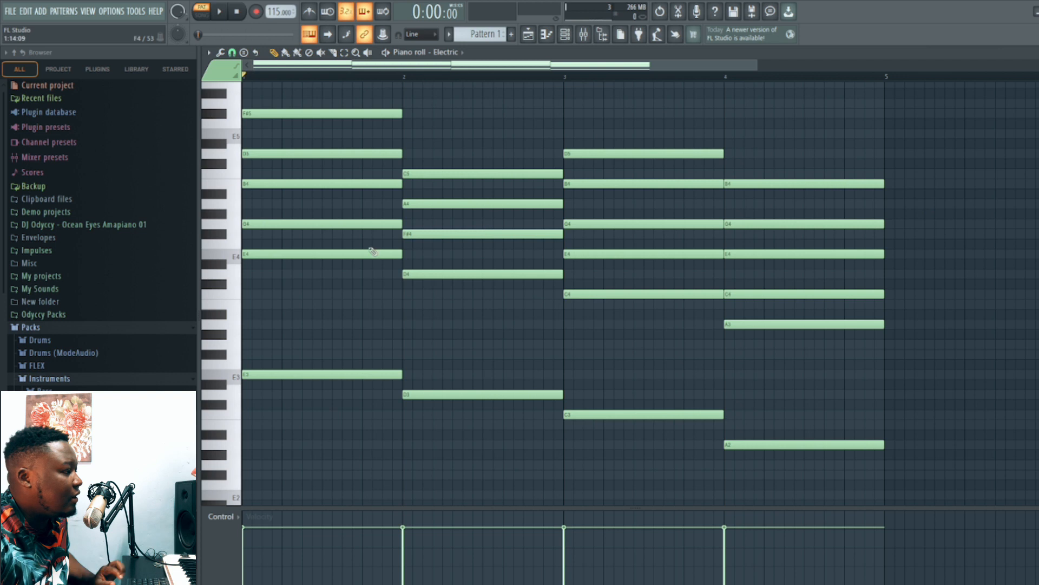
- Lower the F#5 and D5 notes in bar 1 and the D5 note in bar 3 by one octave
left_click_drag(417, 149, 283, 108)
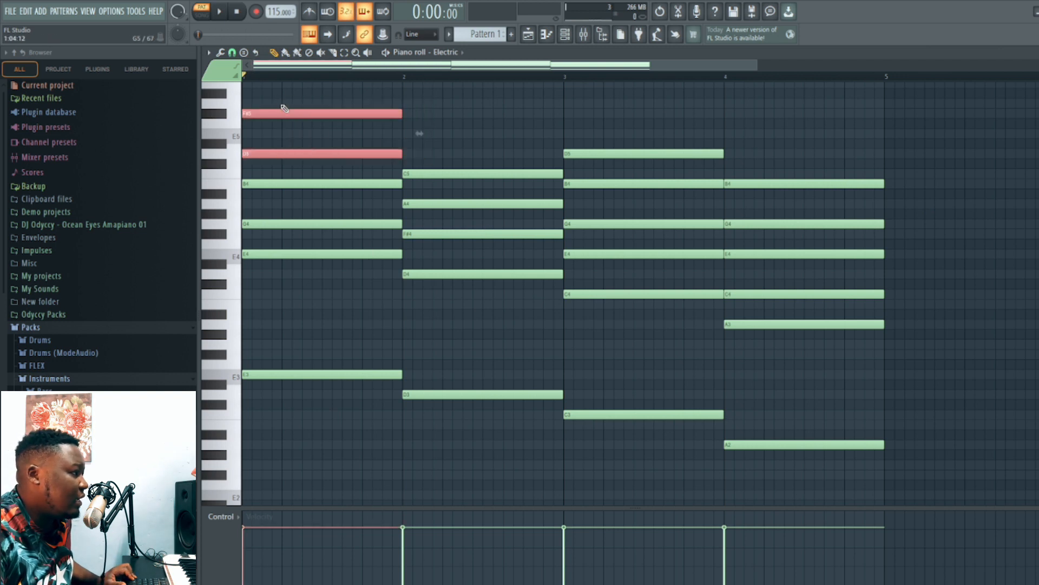
key("ctrl+Down")
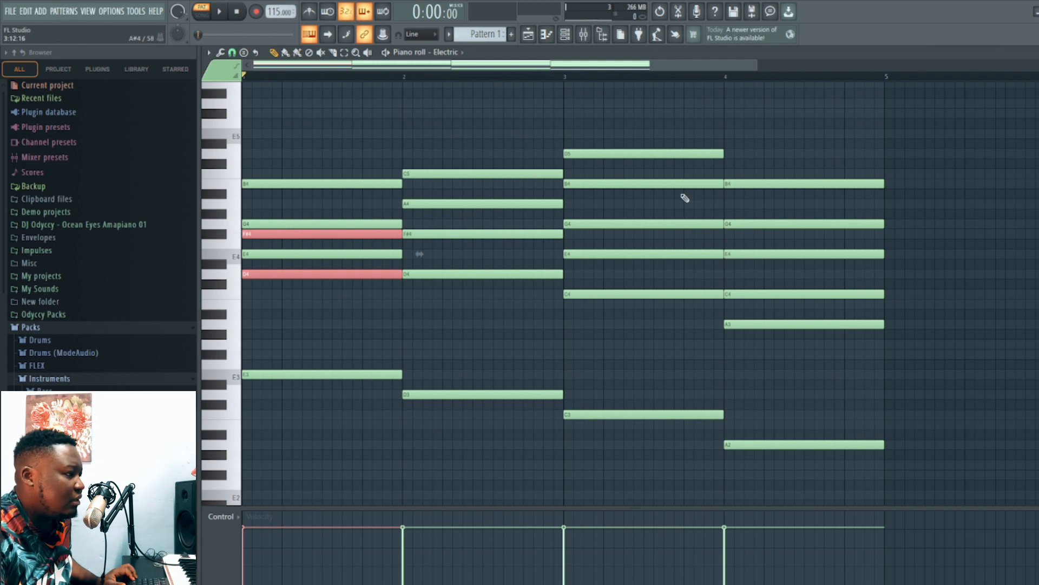
left_click(680, 155)
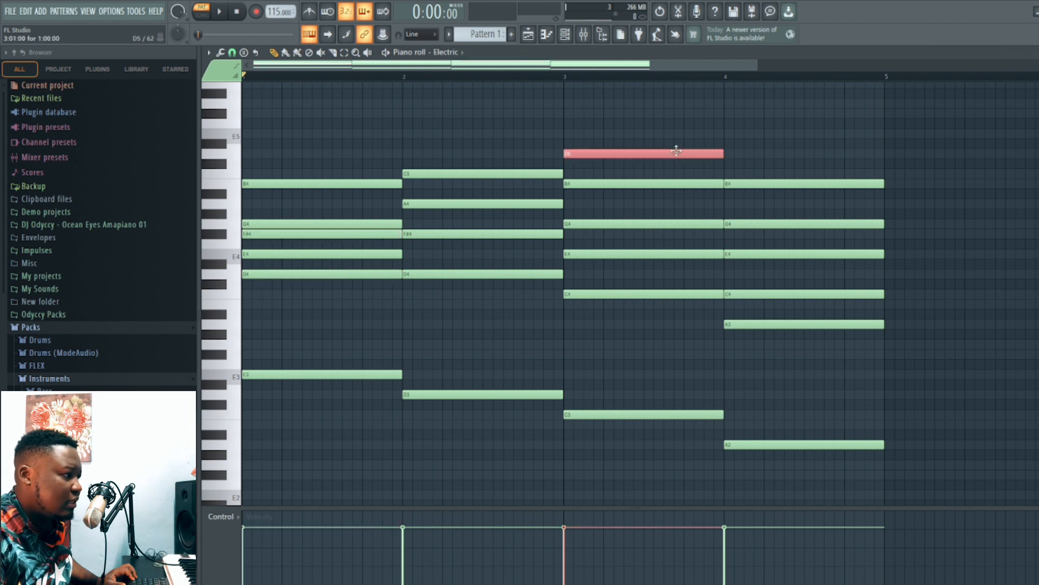
key("ctrl+Down")
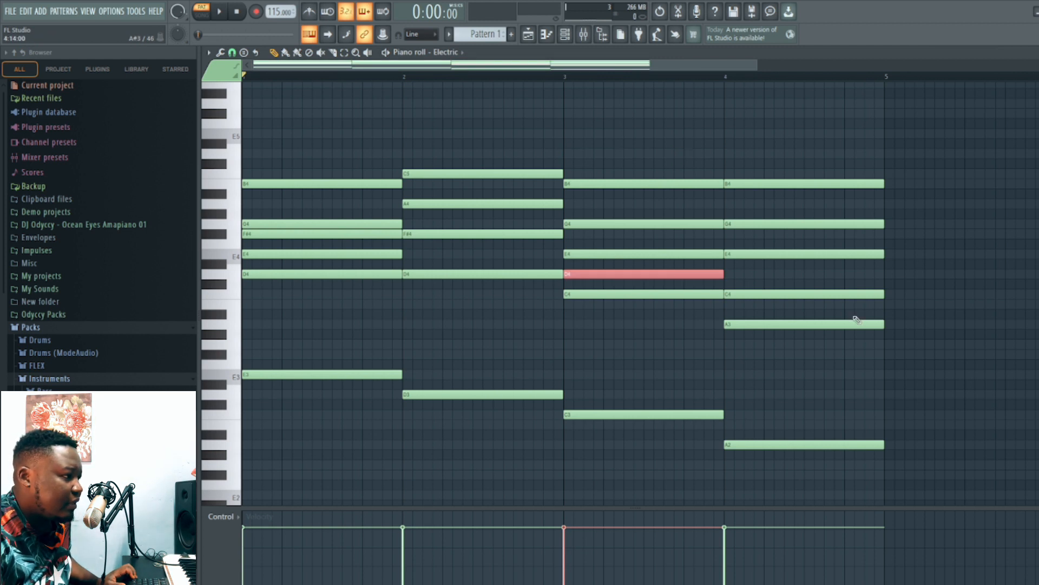
- Raise the C4 note in bar 4 one octave to C5, deselect it, and play back the inverted chords
left_click(834, 294)
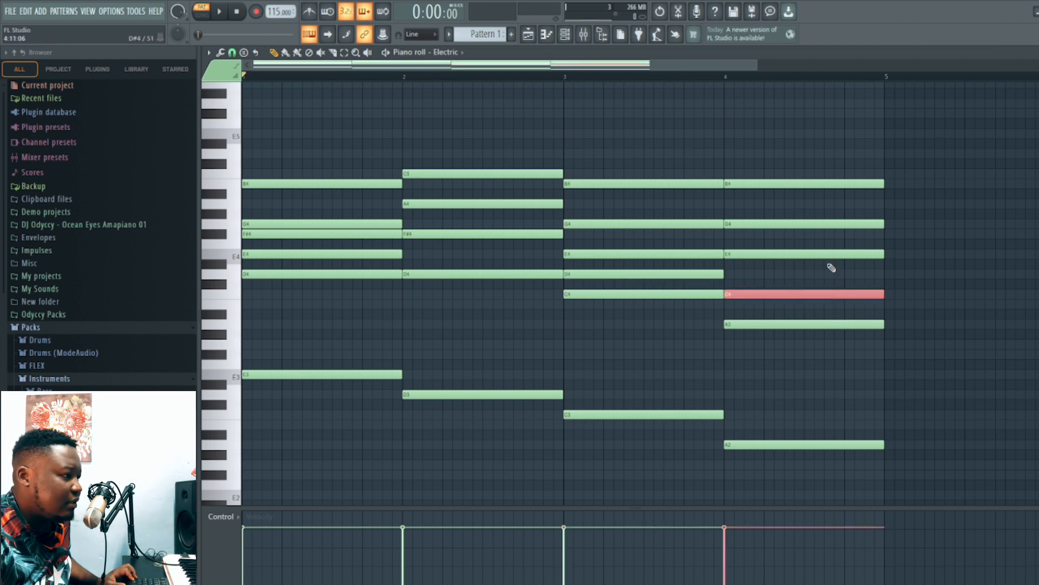
key("ctrl+Up")
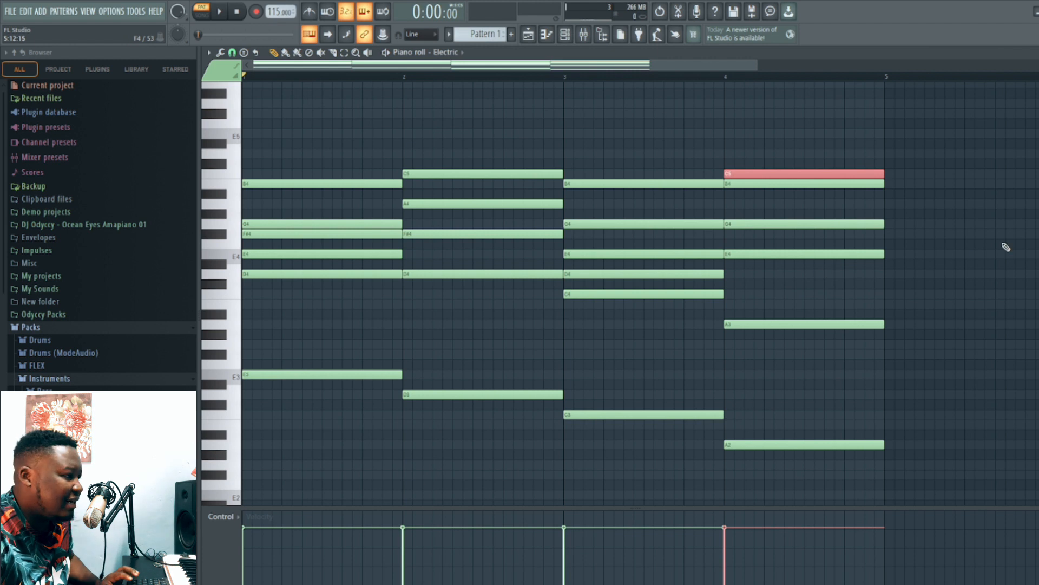
key("ctrl+d")
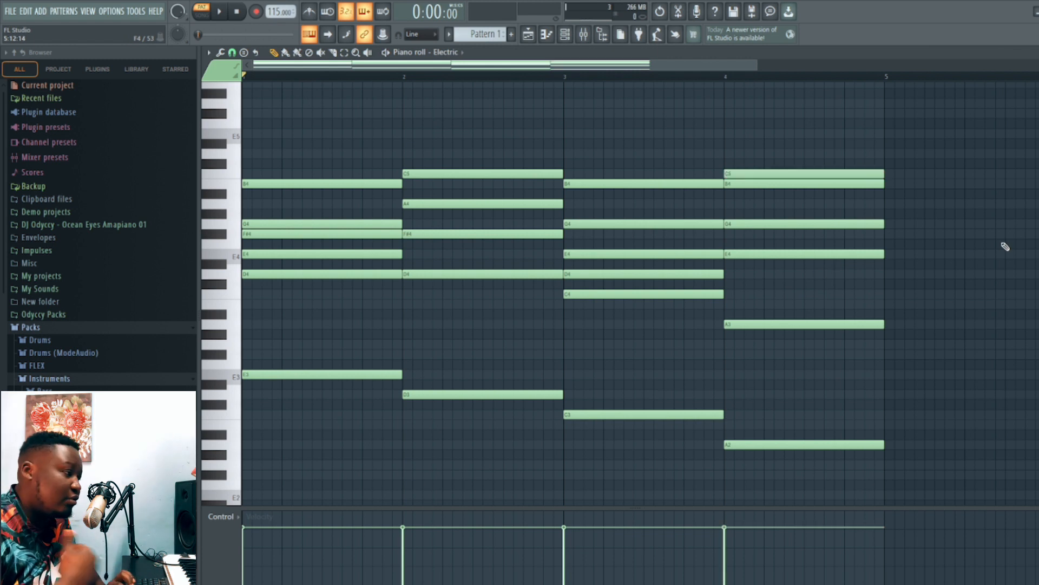
key("space")
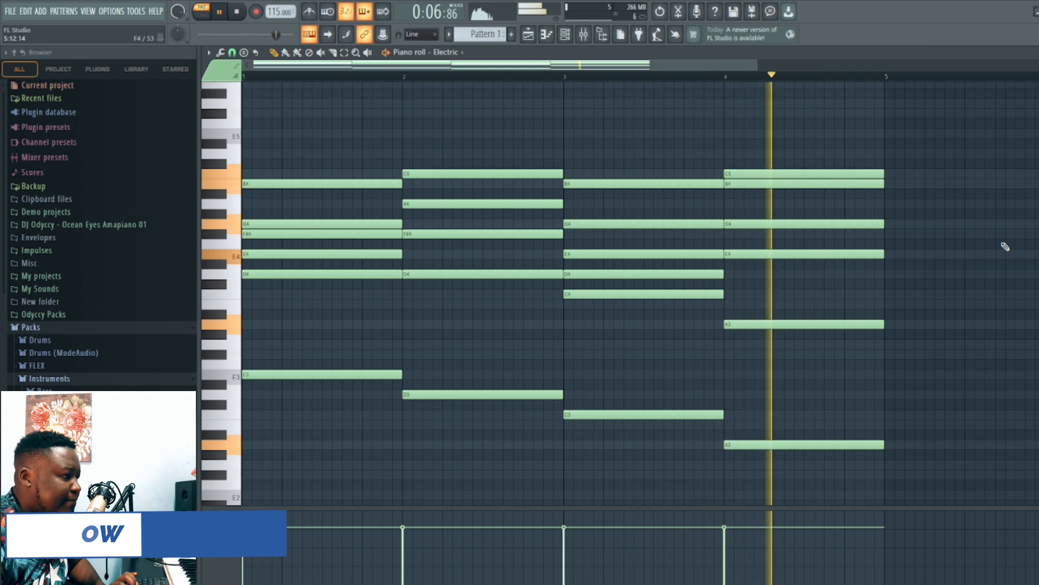
key("space")
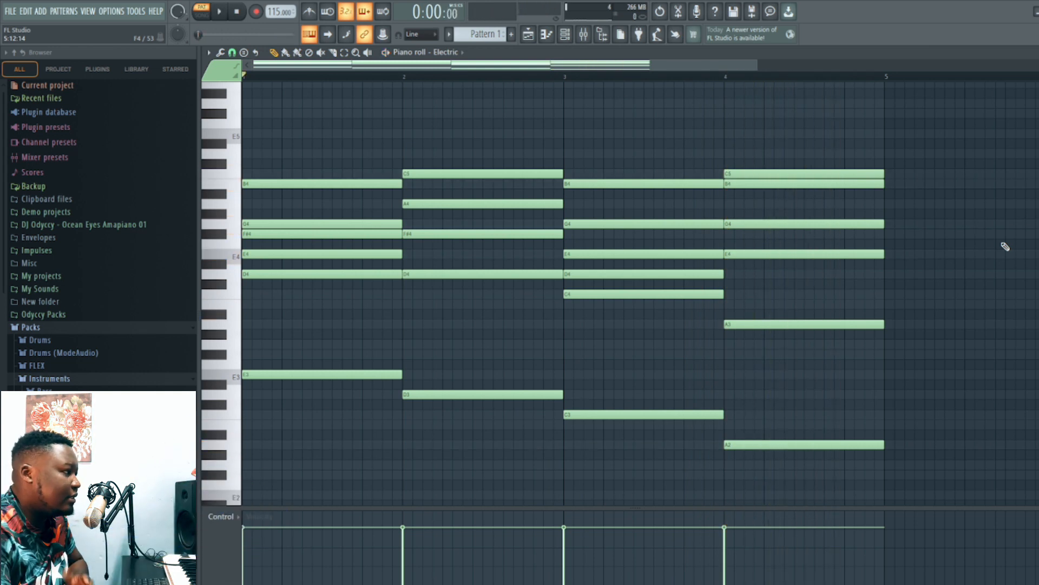
- Add a one-bar E5 note on top of the bar 1 chord and play back the result
scroll(472, 254, "up", 1)
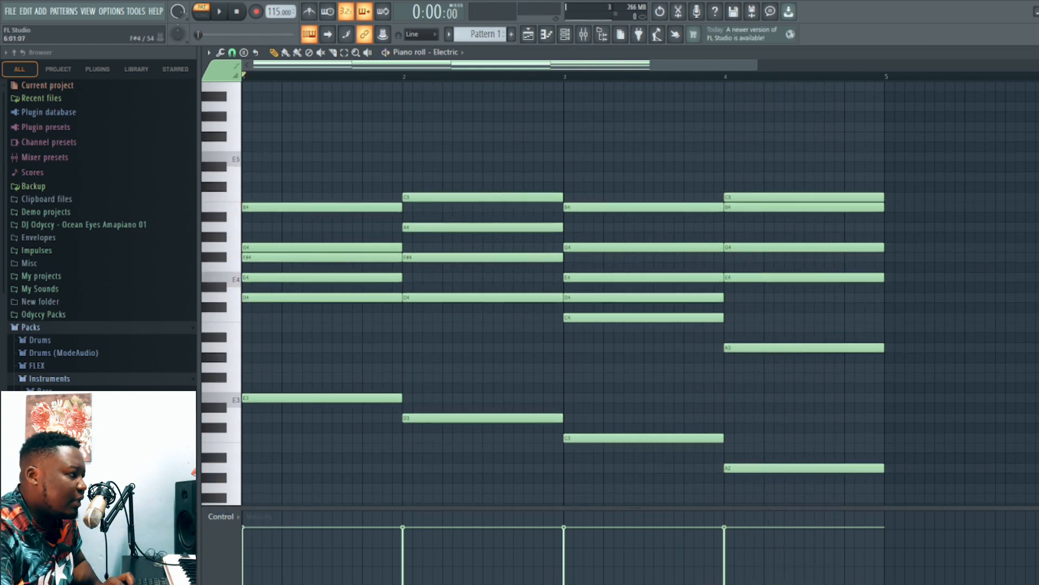
left_click(261, 403)
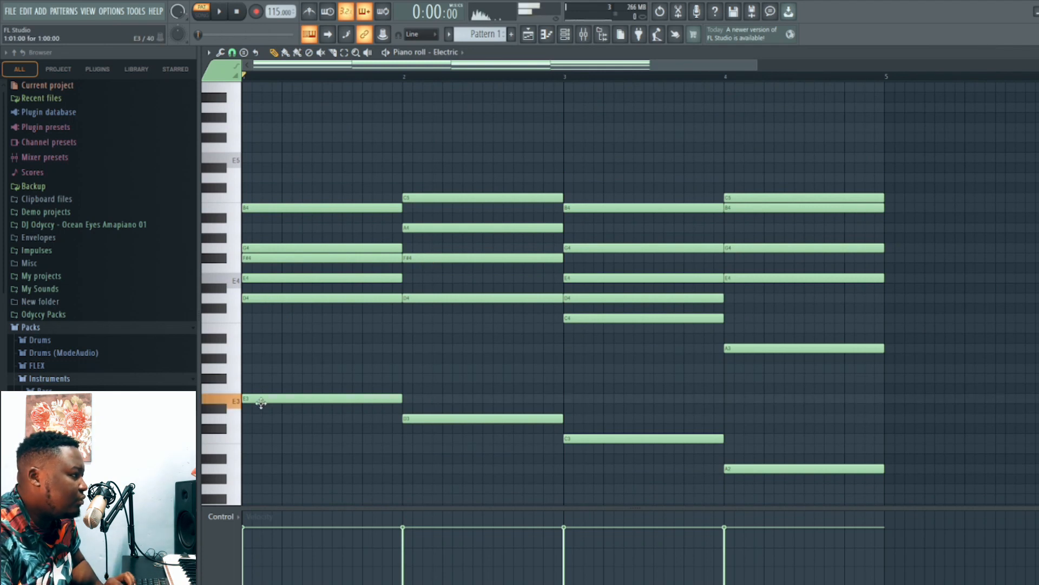
left_click(252, 160)
key("space")
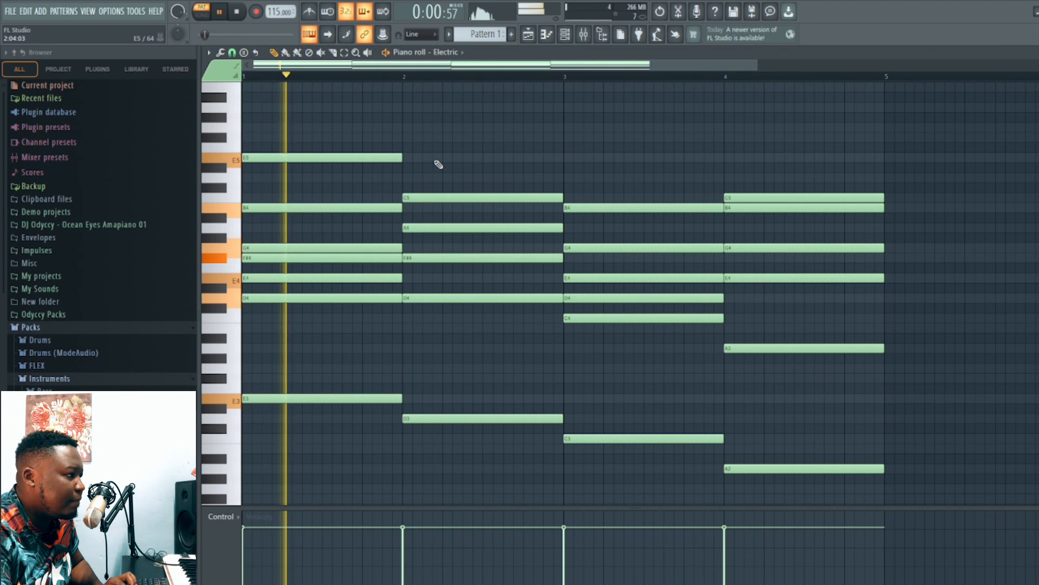
key("space")
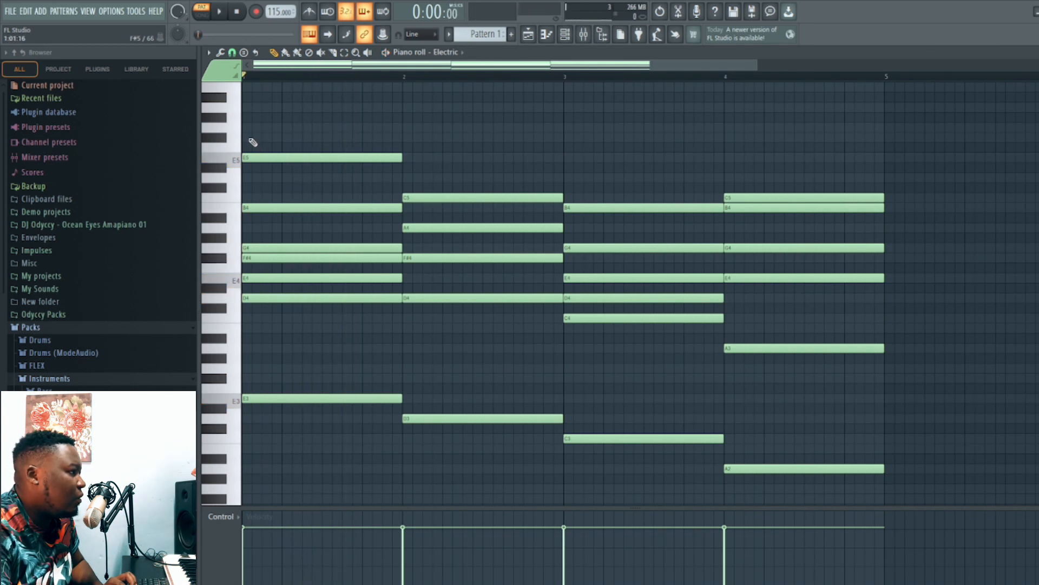
left_click(249, 128)
key("space")
key("space")
left_click_drag(313, 129, 309, 107)
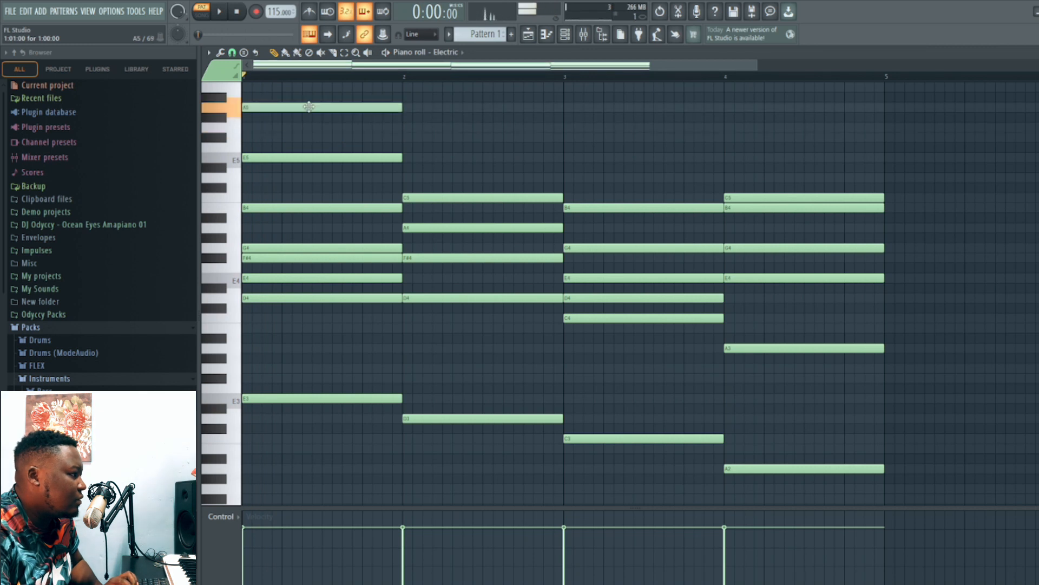
right_click(310, 106)
- Play back the bar 1 chord and add a one-bar F#5 note at the start of bar 2
key("space")
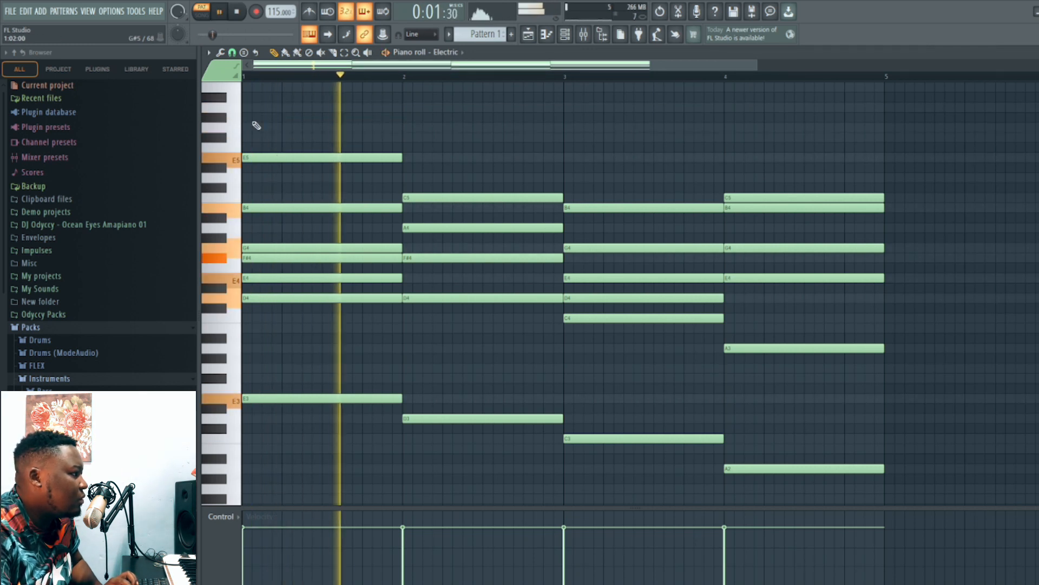
key("space")
key("space")
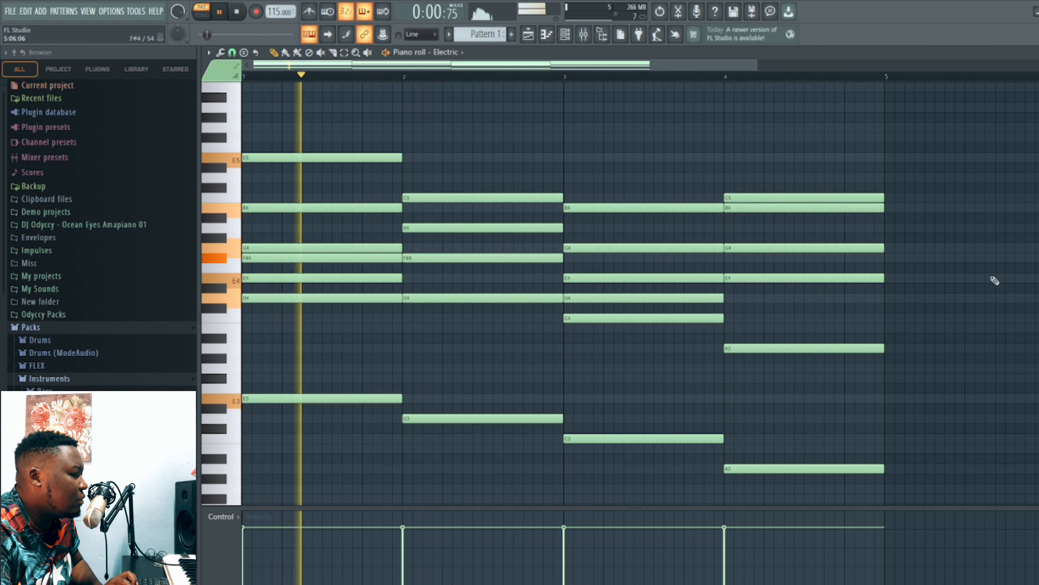
scroll(362, 269, "up", 2)
key("space")
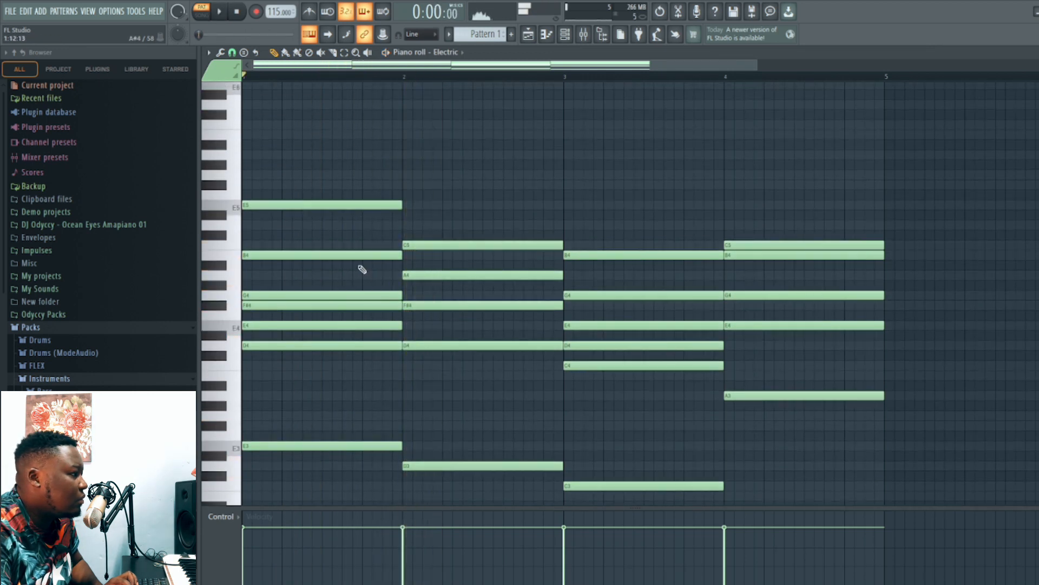
key("space")
left_click(404, 185)
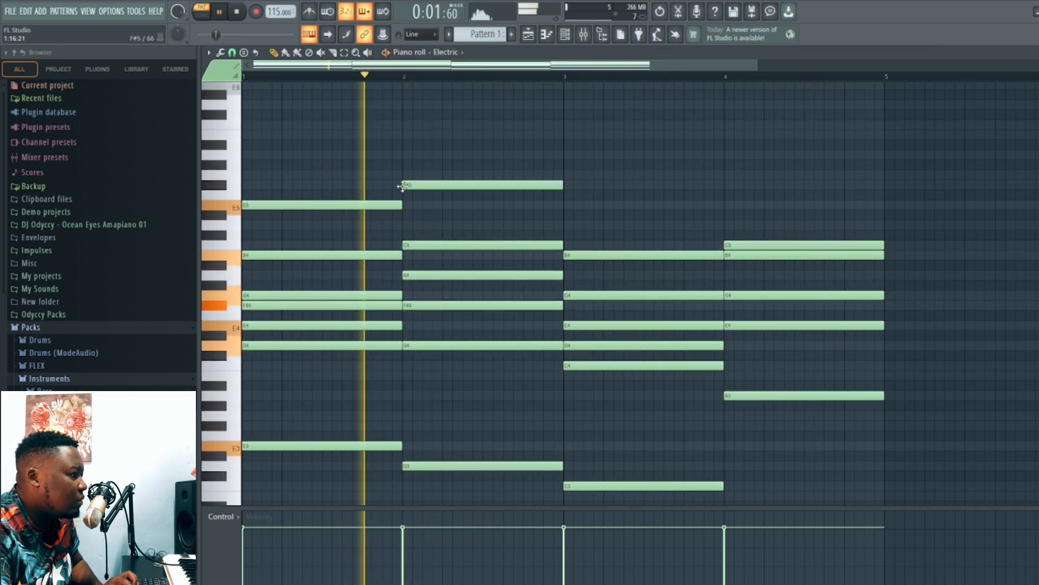
key("space")
- Add a one-bar D5 note on top of the bar 3 chord, removing the trial E5 note, and play back the progression
left_click(566, 205)
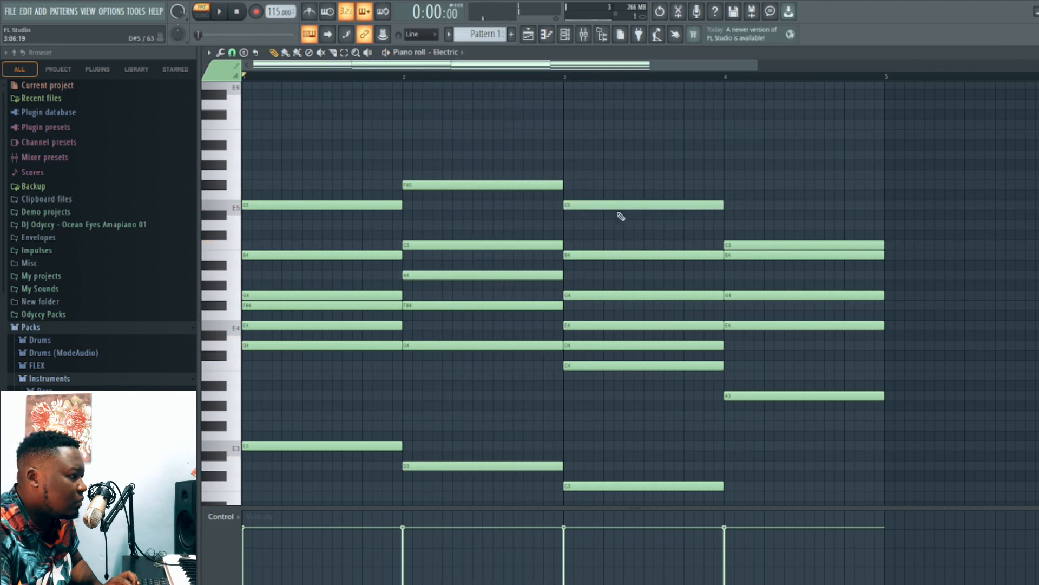
left_click(573, 225)
right_click(665, 206)
key("space")
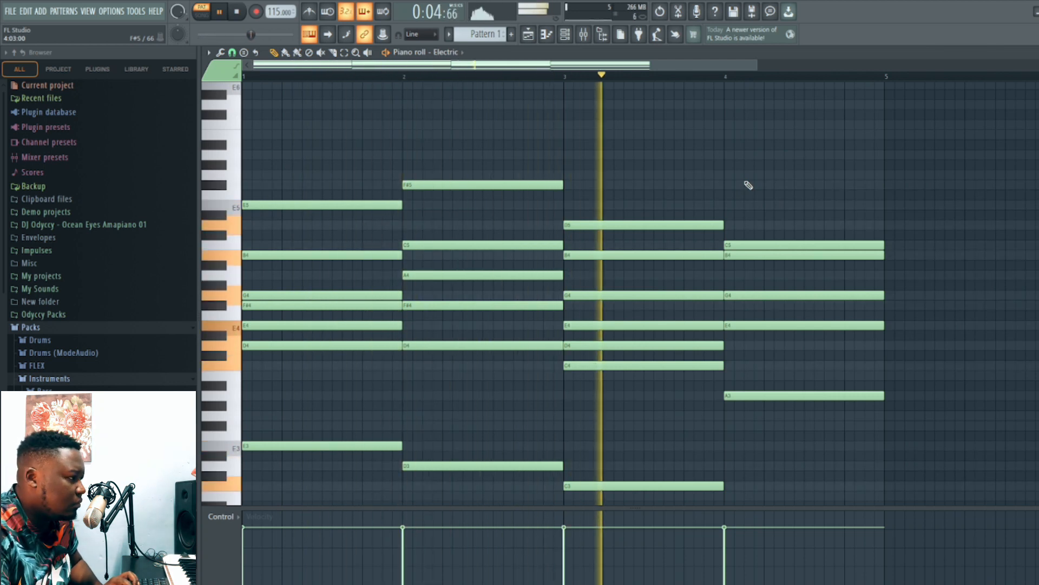
key("space")
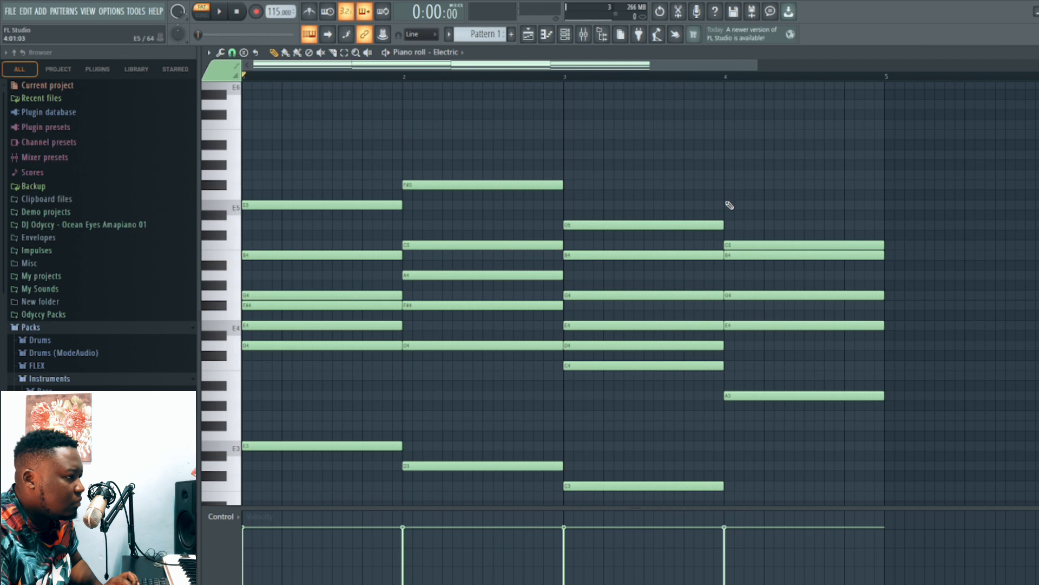
- Add a one-bar F#5 note on top of the bar 4 chord, removing the trial E5 note, and play back the progression
left_click(727, 205)
left_click(734, 185)
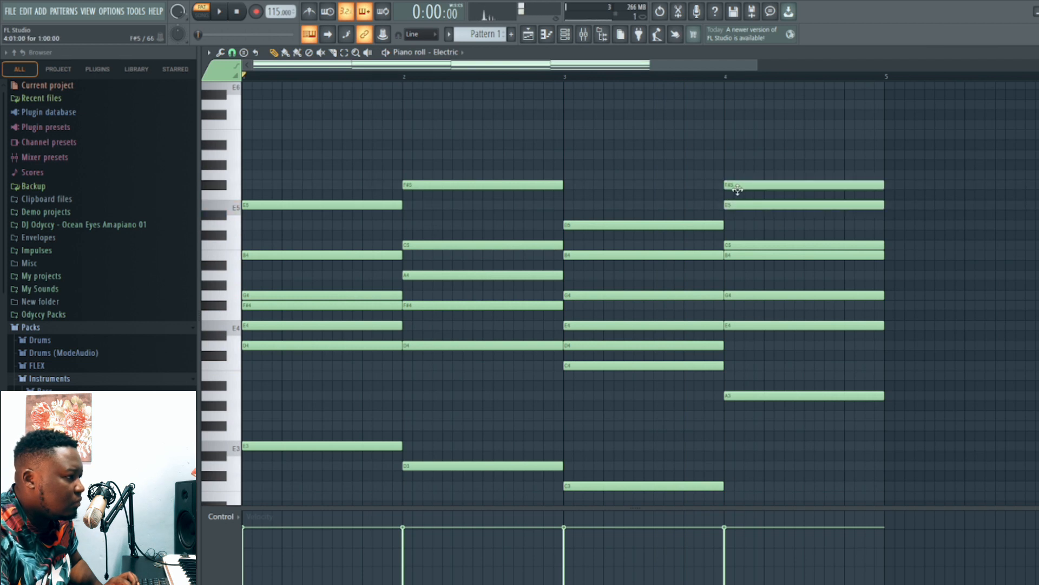
right_click(758, 206)
key("space")
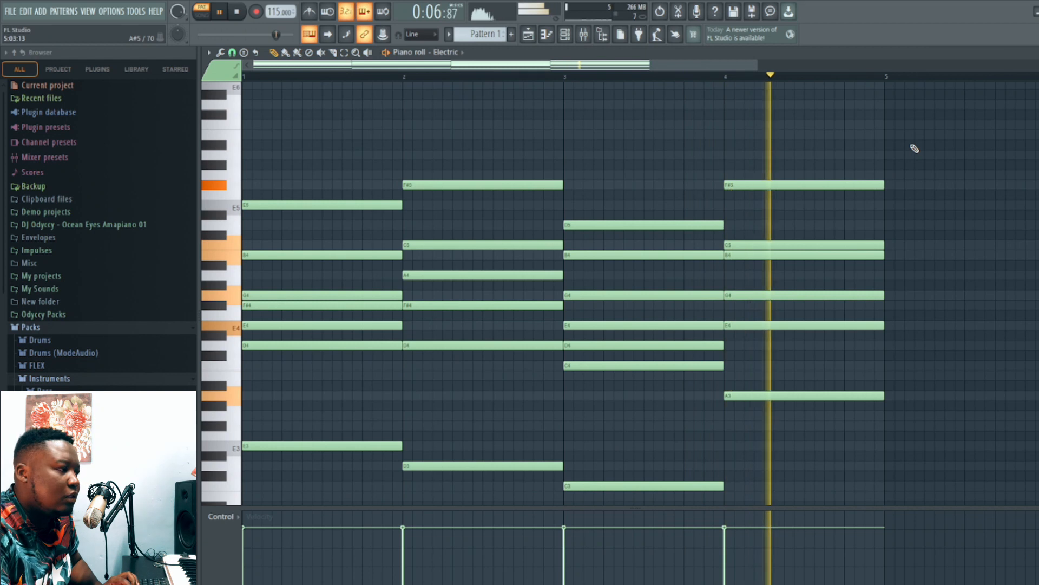
key("space")
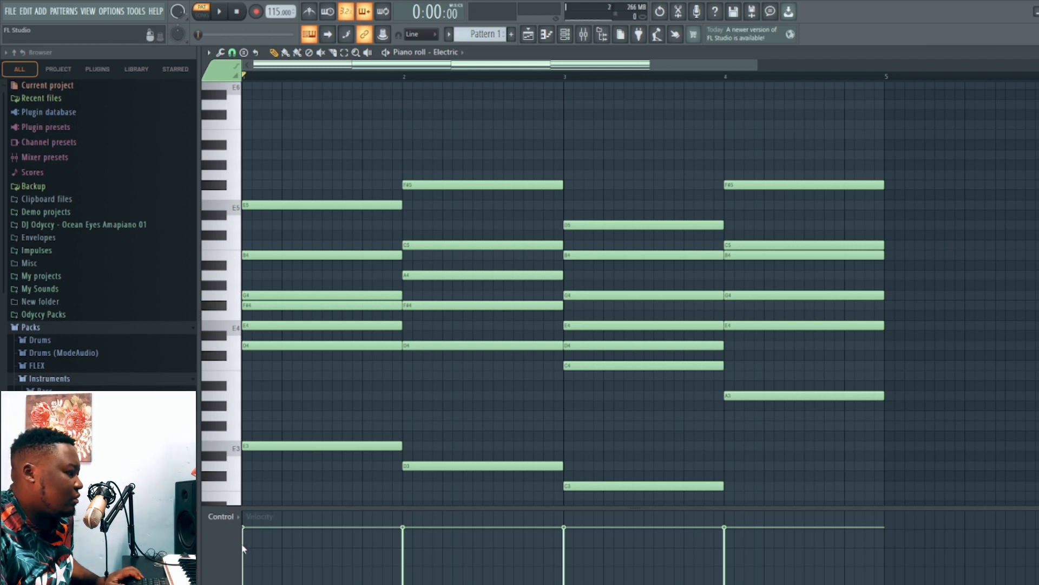
- Lower the velocity of all notes across the four bars to one even, slightly softer level and play back the chords
left_click_drag(248, 549, 792, 545)
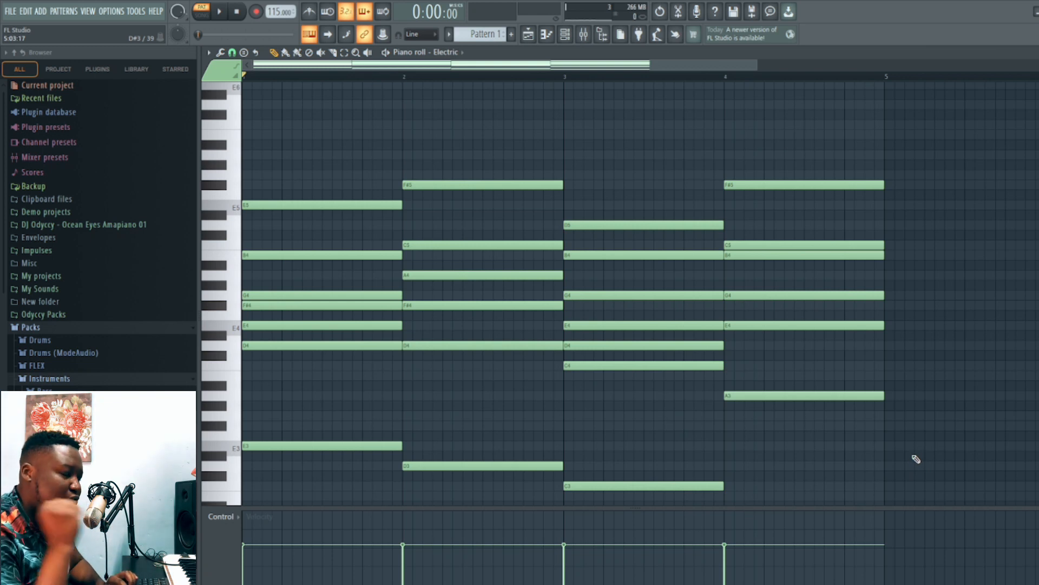
key("space")
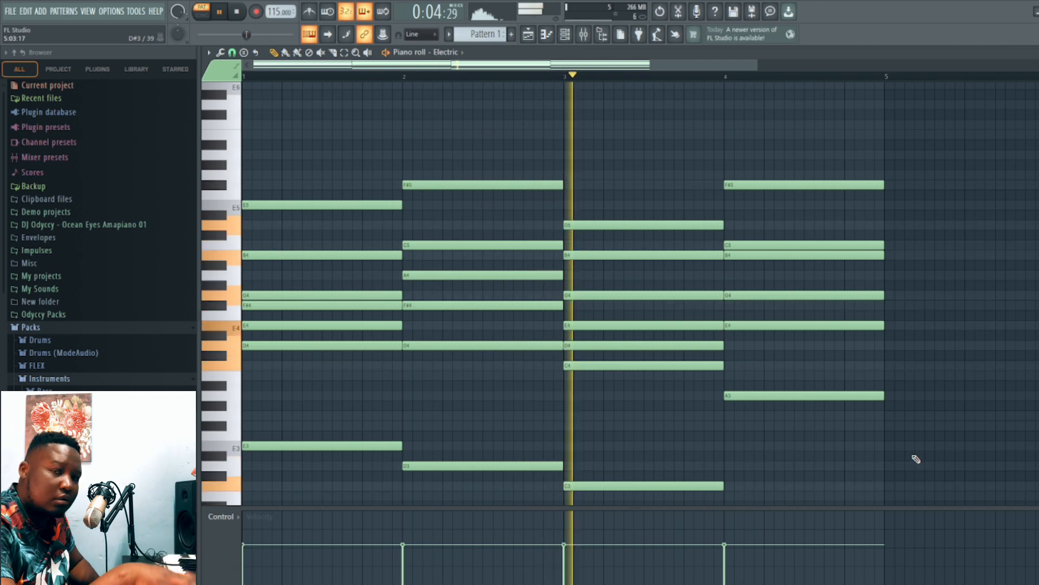
key("space")
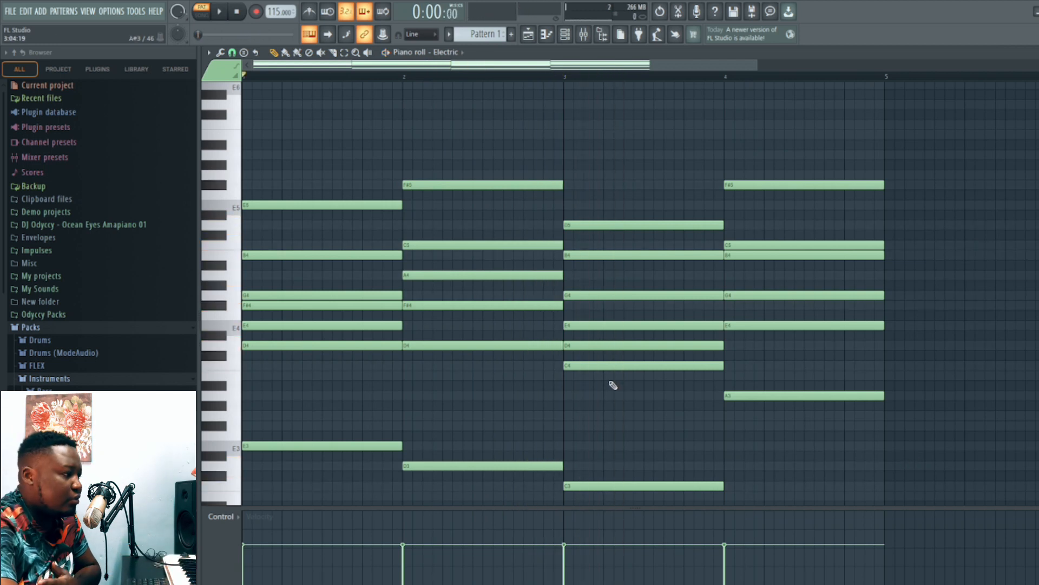
- Open the Randomize tool for the chord notes, adjust its volume level, and change the levels seed
scroll(948, 345, "down", 4)
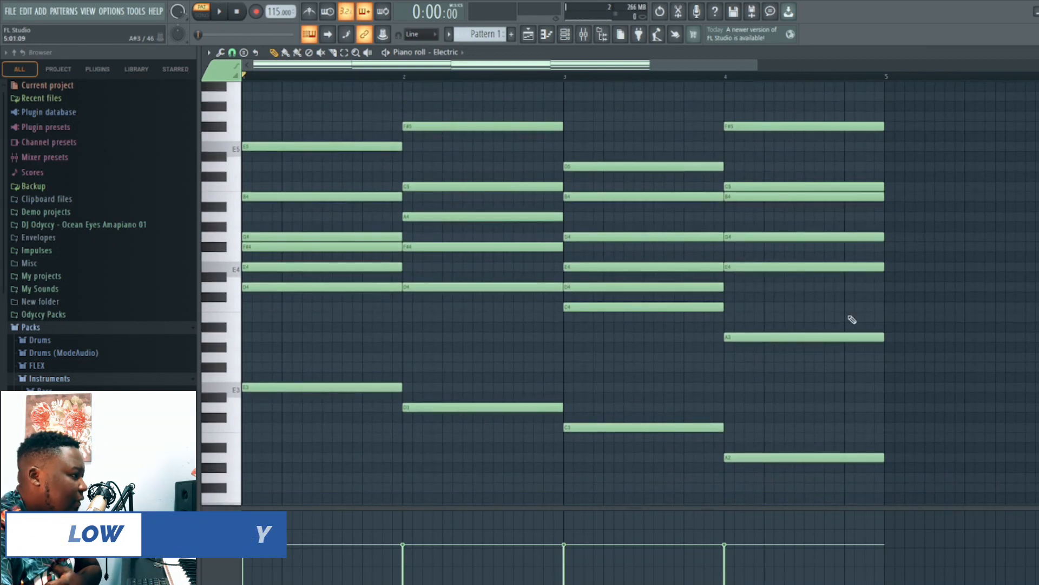
left_click(227, 56)
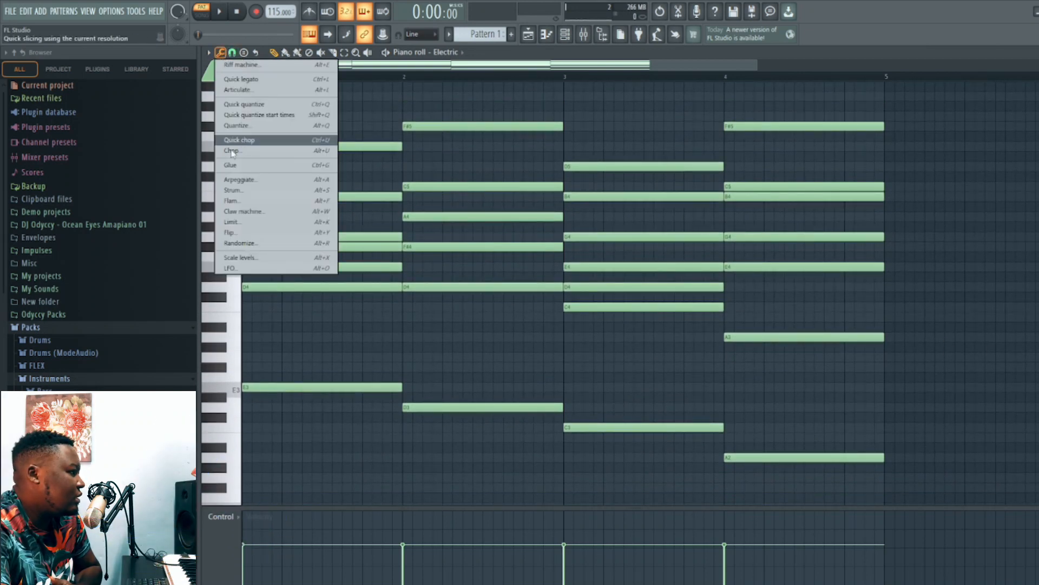
left_click(242, 244)
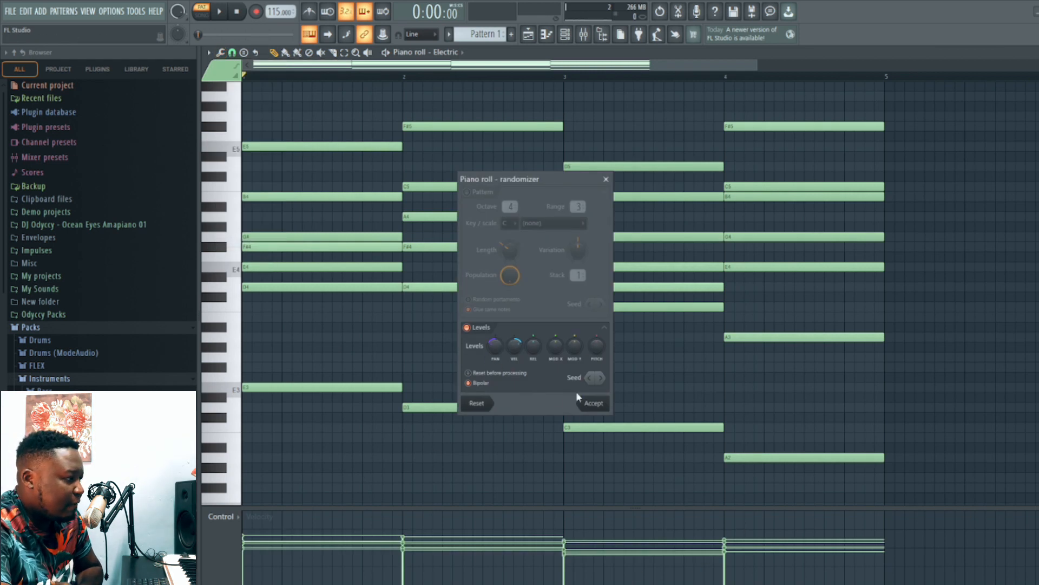
left_click_drag(515, 345, 580, 366)
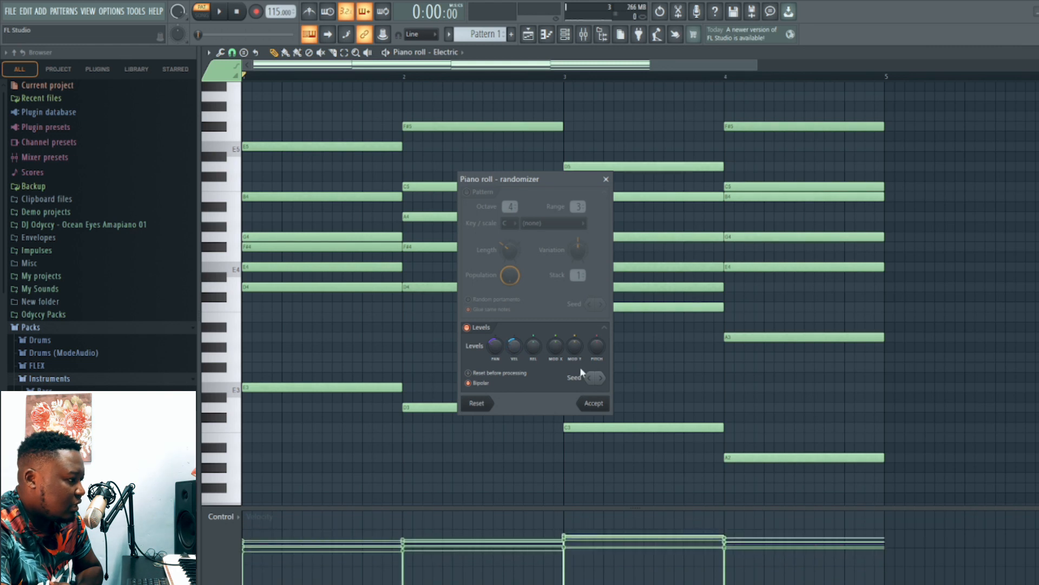
left_click(601, 378)
left_click(602, 378)
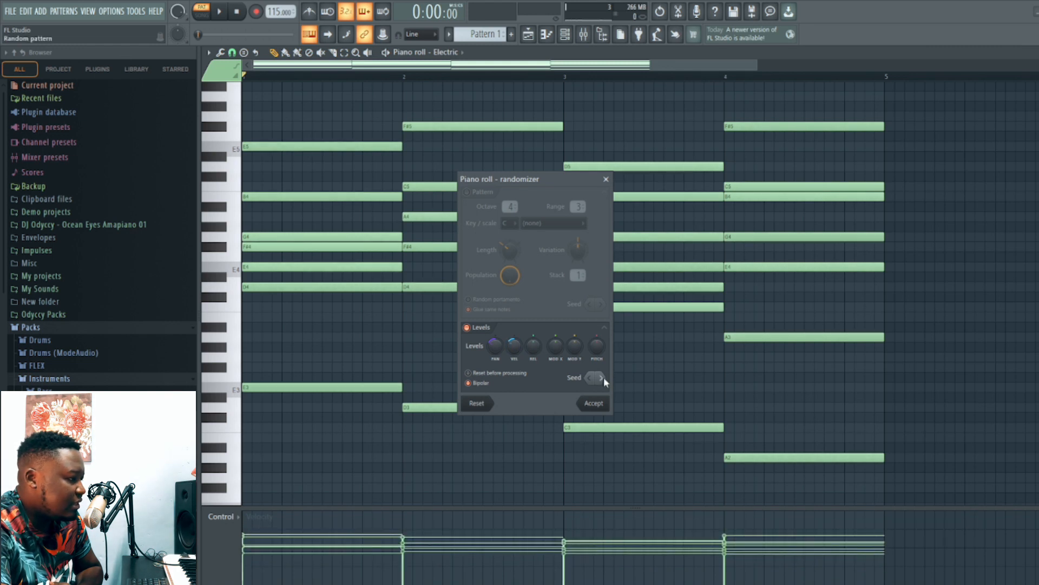
- Set the randomizer's volume level to -44%, adjust its pan level, and accept the randomization
left_click_drag(521, 347, 515, 351)
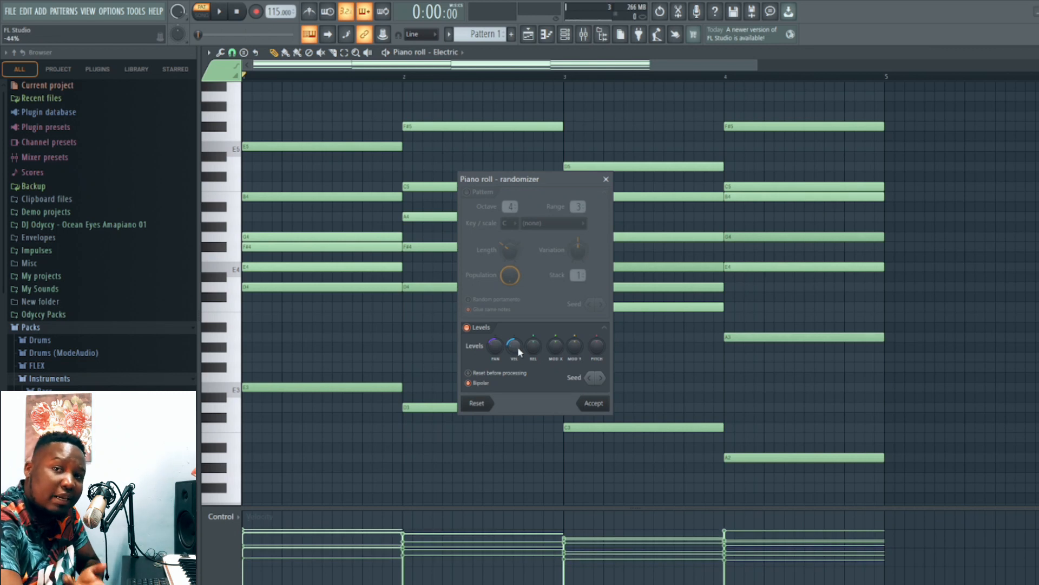
left_click_drag(492, 349, 494, 347)
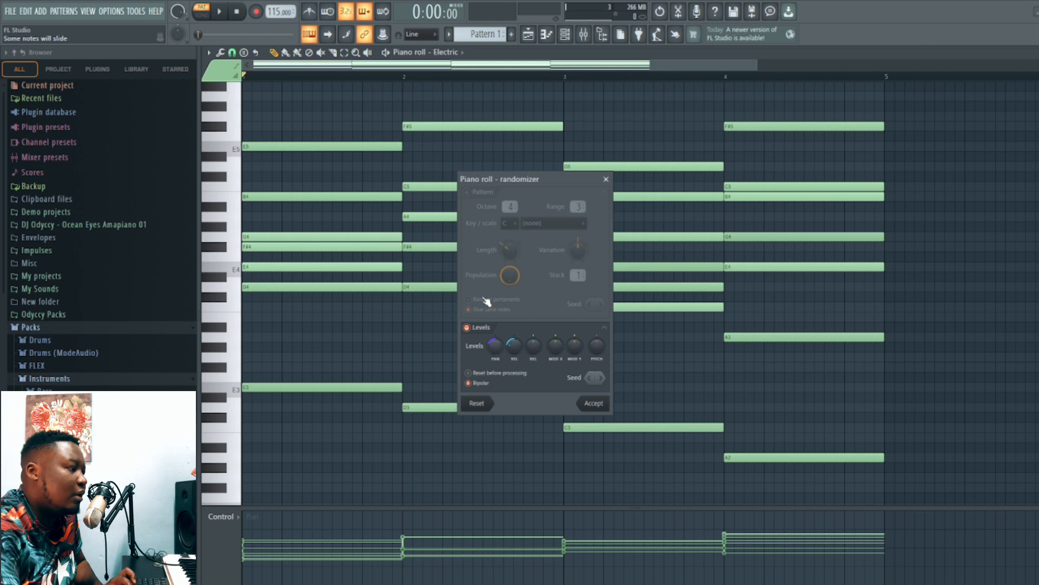
left_click(594, 404)
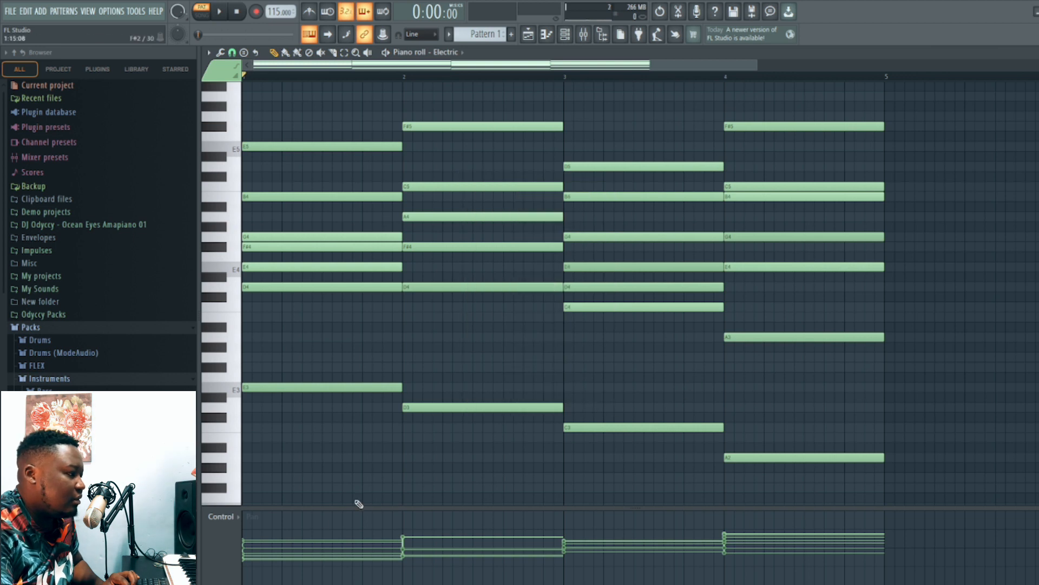
- Show note velocity in the control lane and play back the randomized chords
left_click(240, 518)
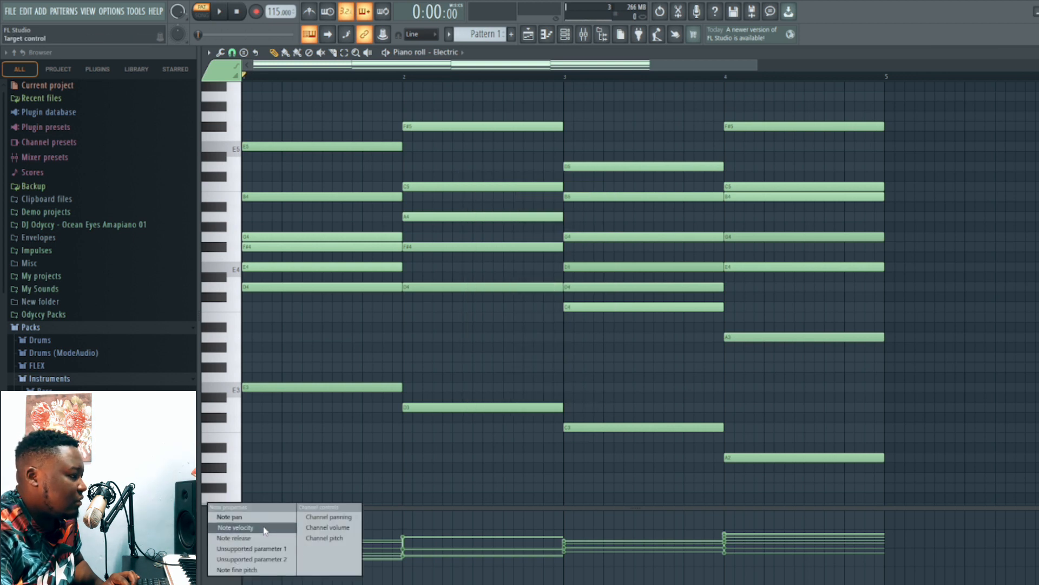
left_click(265, 532)
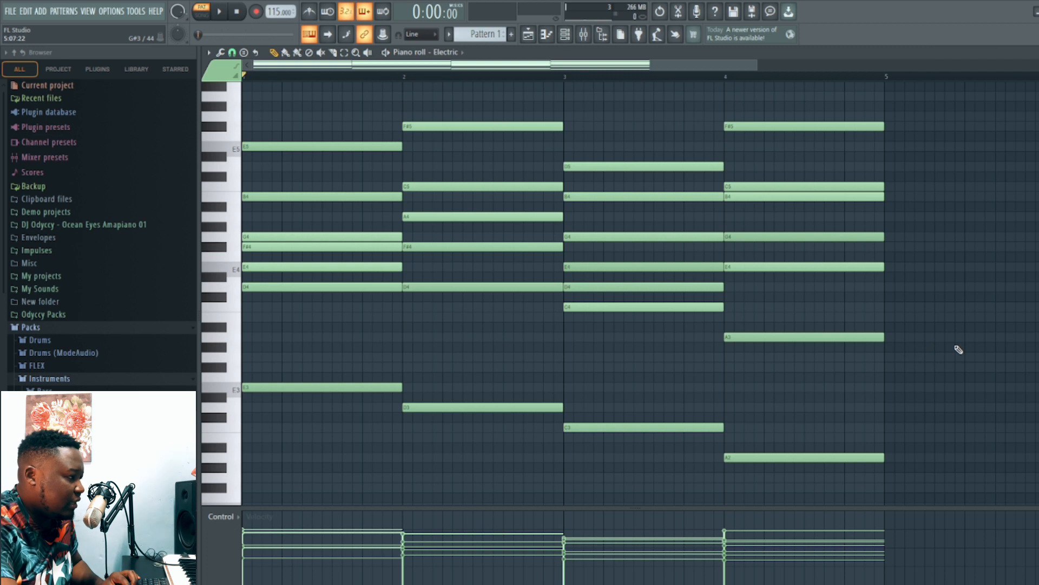
key("space")
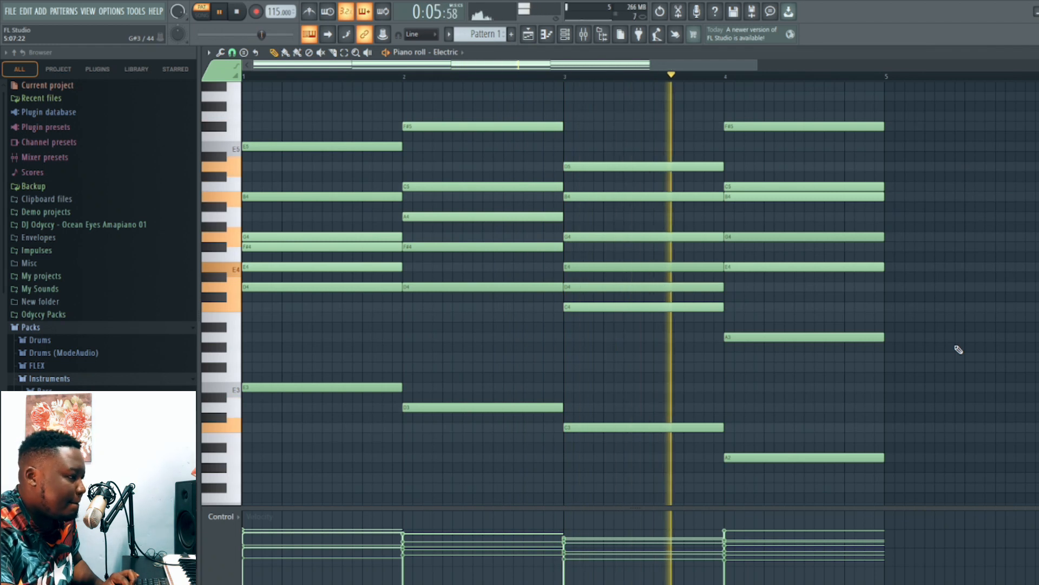
key("space")
- Open the Strum tool for all the chord notes and compare the note ends with Preserve end off and on
key("F7")
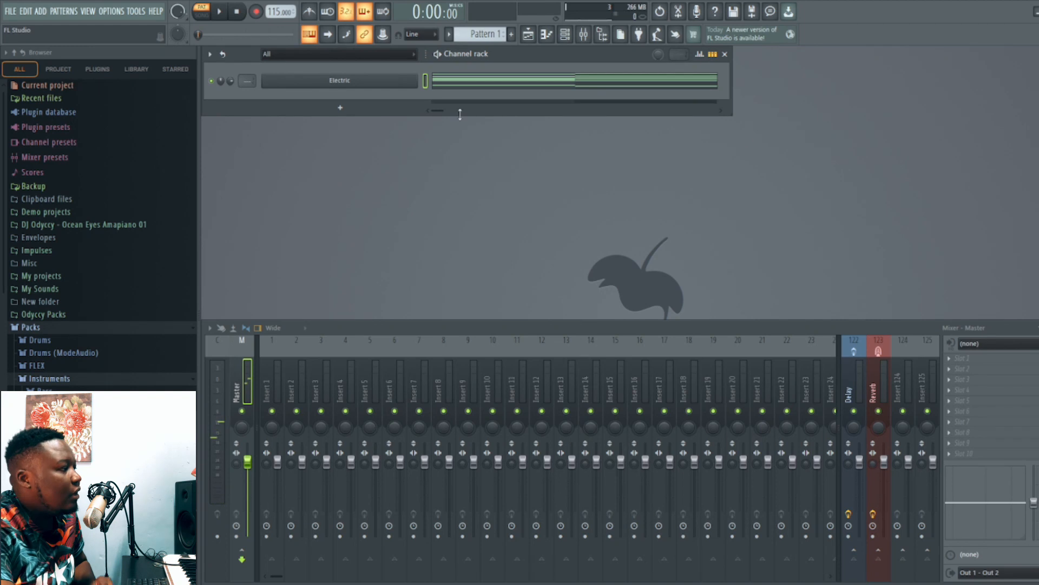
left_click(458, 84)
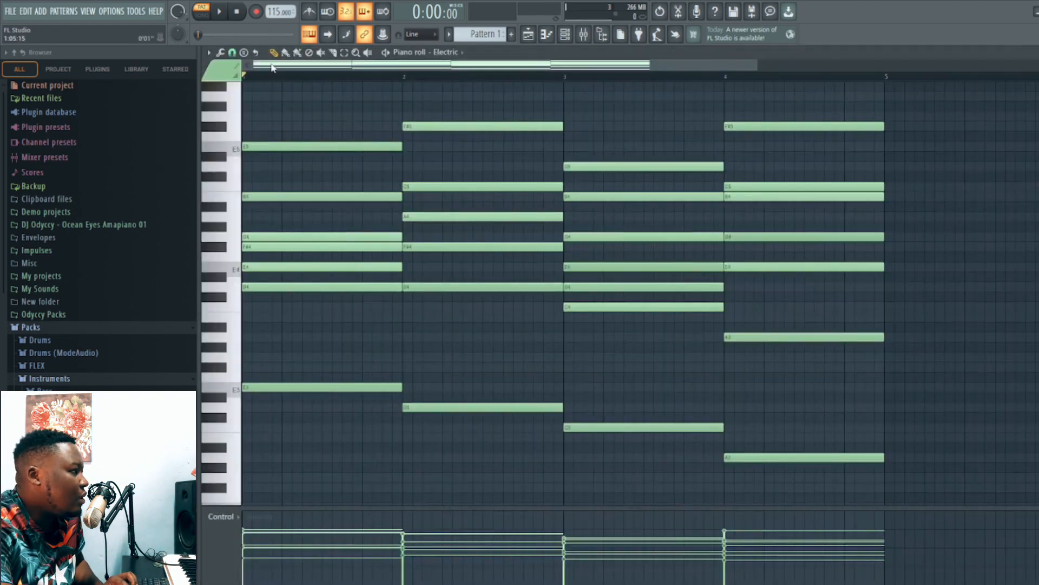
left_click(221, 52)
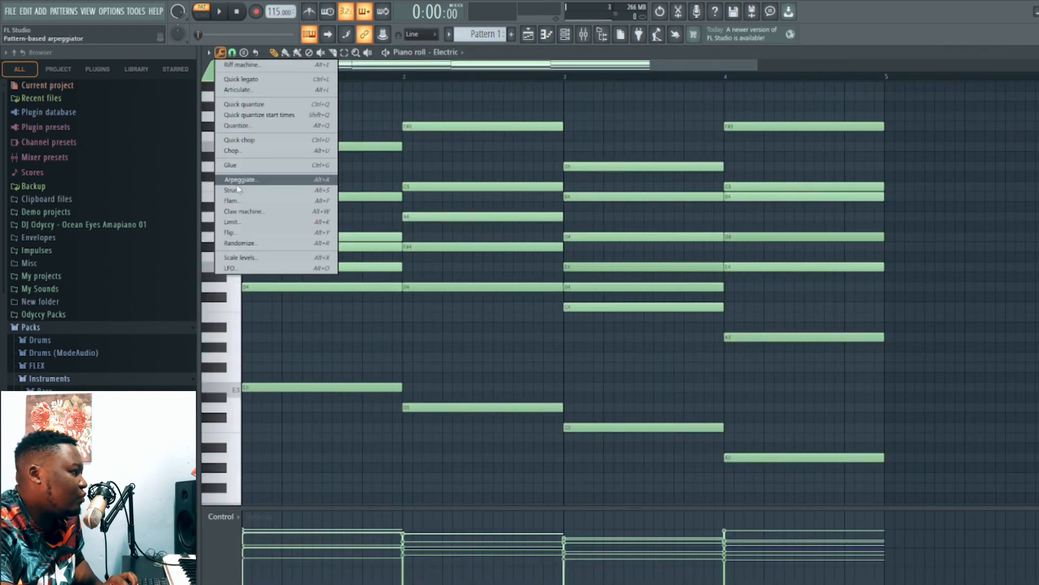
left_click(255, 189)
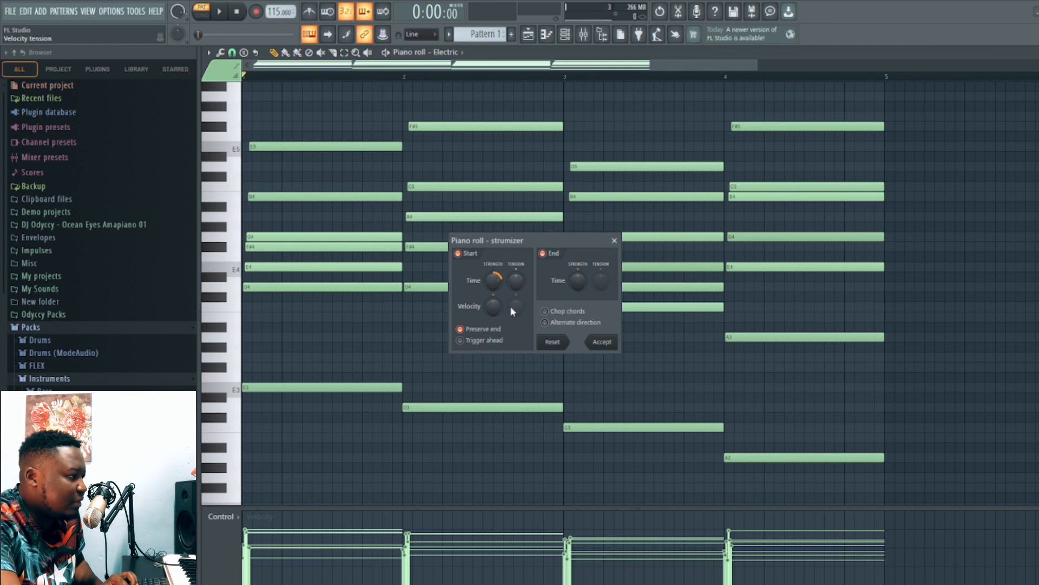
left_click(474, 331)
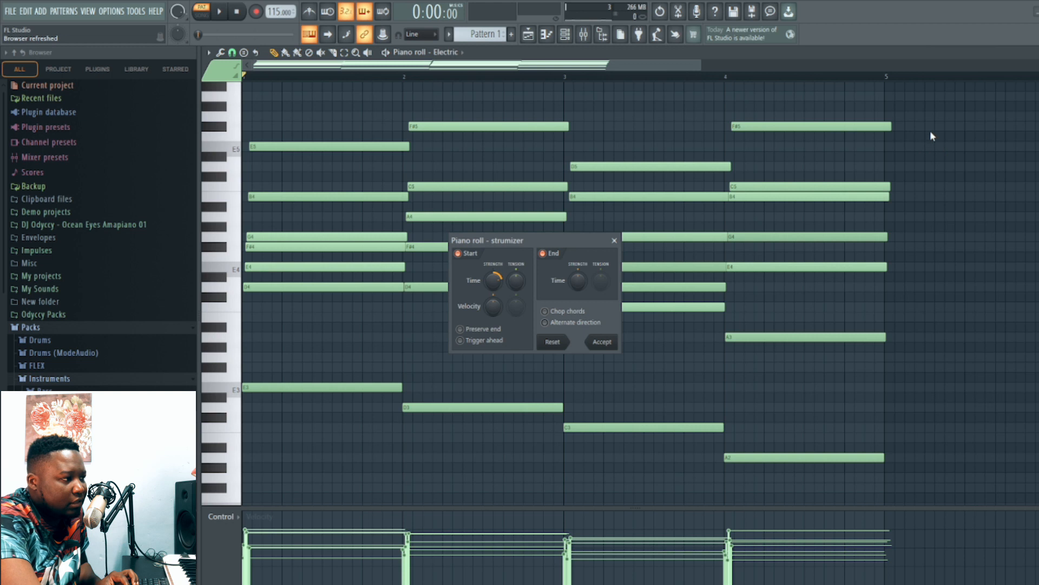
left_click(460, 328)
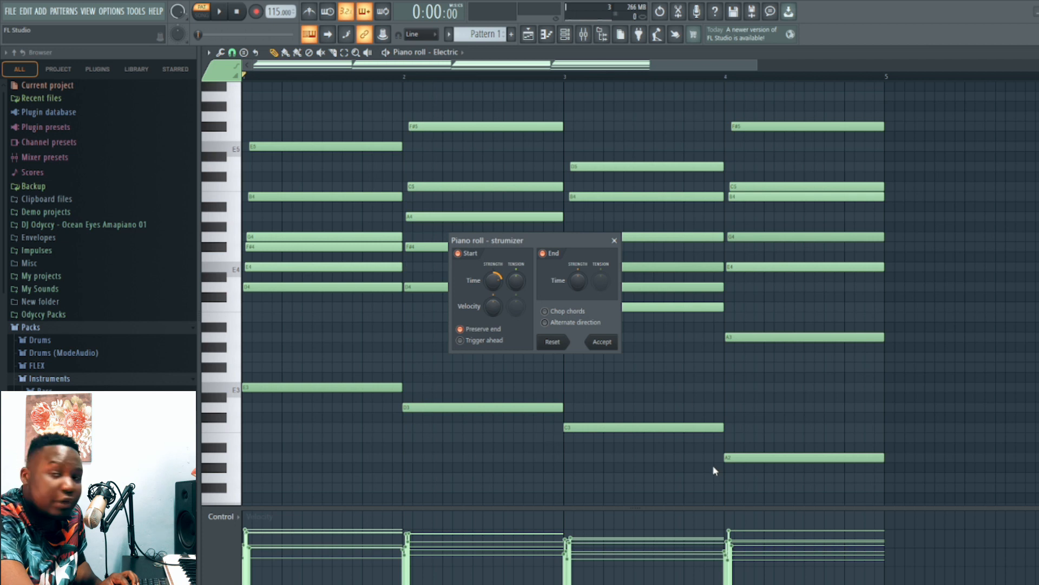
- Slightly reduce the strumizer's start time strength, play back the strummed chords, and accept the strum
mouse_move(493, 280)
left_mouse_down()
mouse_move(493, 309)
mouse_move(493, 261)
mouse_move(493, 309)
mouse_move(499, 279)
left_mouse_up()
key("space")
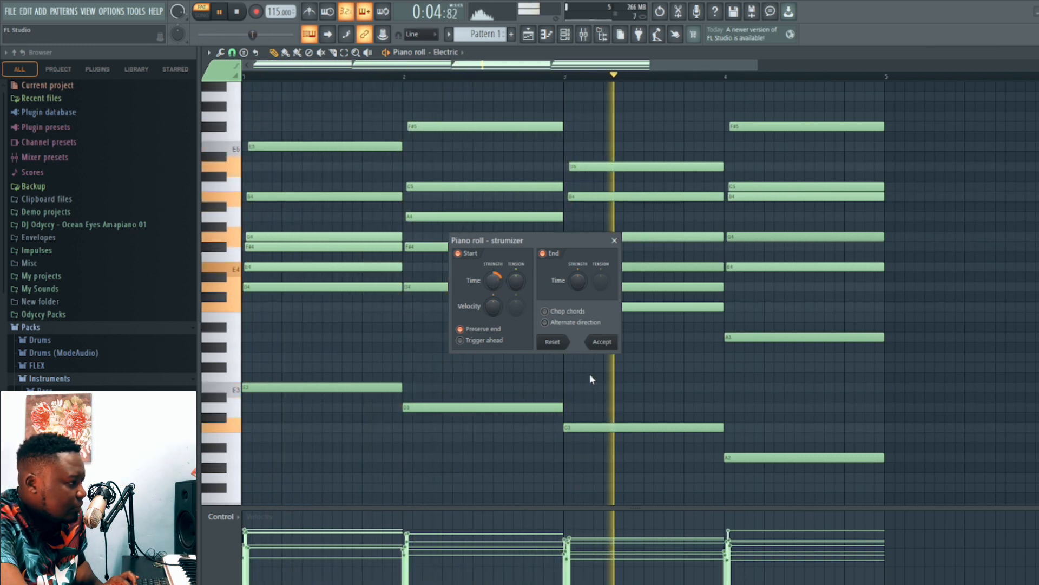
left_click(603, 344)
key("space")
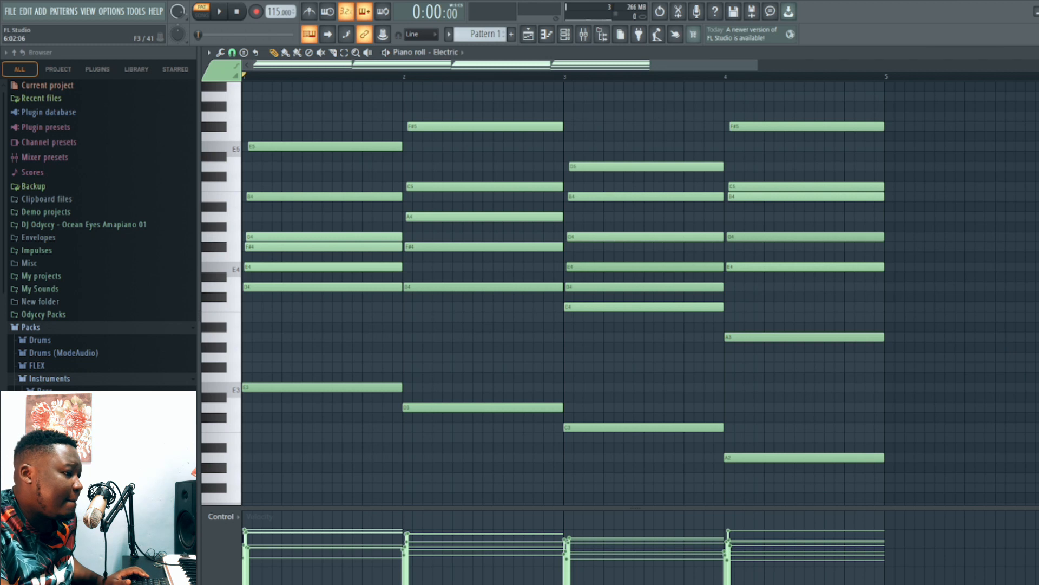
- Shorten all notes of the first bar's chord so they end half a beat before bar 2
scroll(395, 271, "down", 2)
scroll(396, 271, "up", 3)
left_click_drag(375, 460, 379, 129)
left_click_drag(401, 417, 382, 418)
- Shift the second chord half a beat earlier and extend its notes to the start of bar 3
left_click_drag(503, 471, 490, 93)
left_click_drag(497, 437, 479, 434)
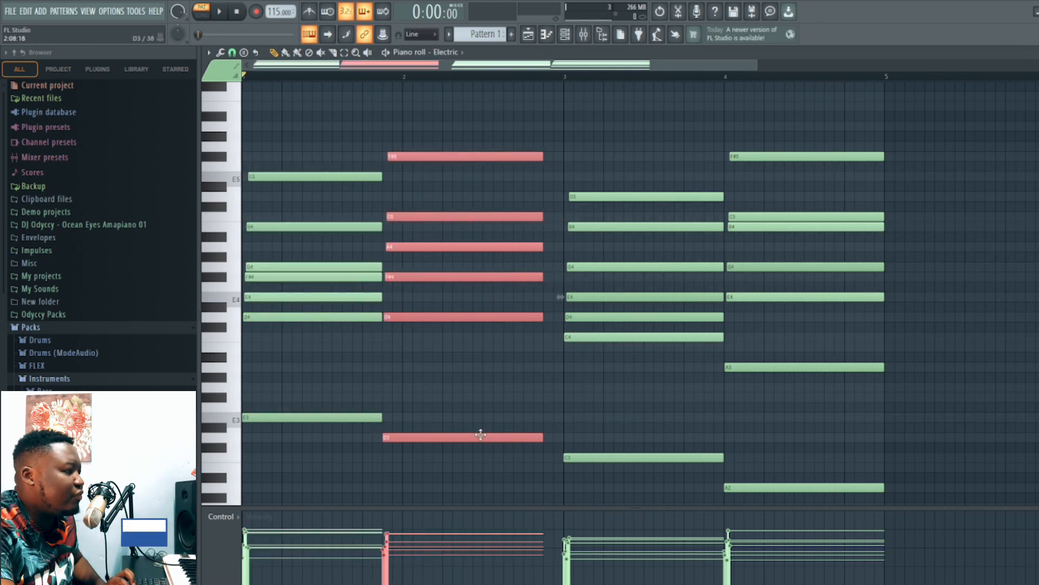
left_click_drag(542, 437, 563, 437)
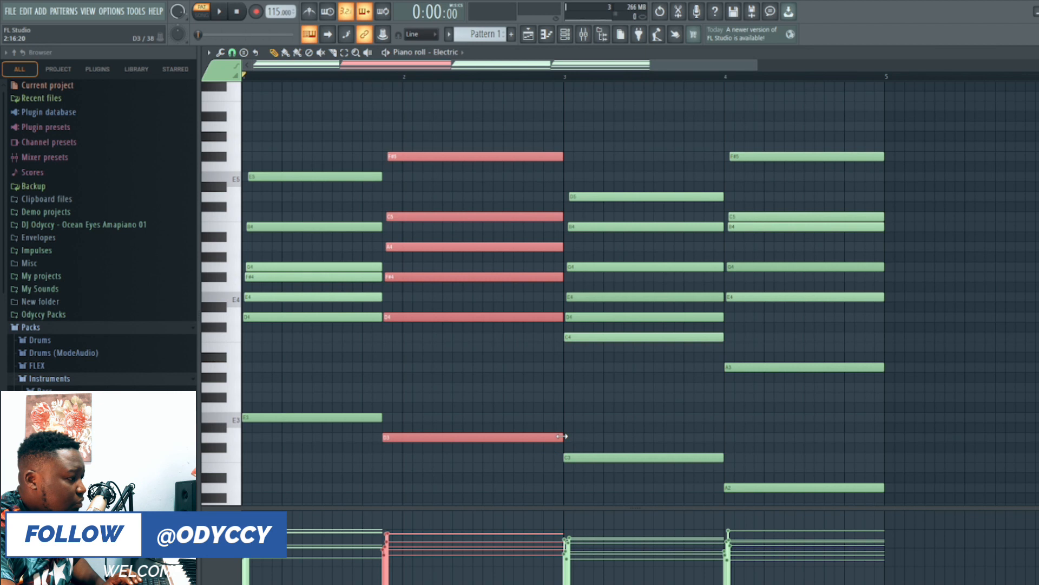
- Shorten the third chord by half a beat and shift the fourth chord to follow it, extending its notes to bar 5
left_click_drag(708, 485, 708, 196)
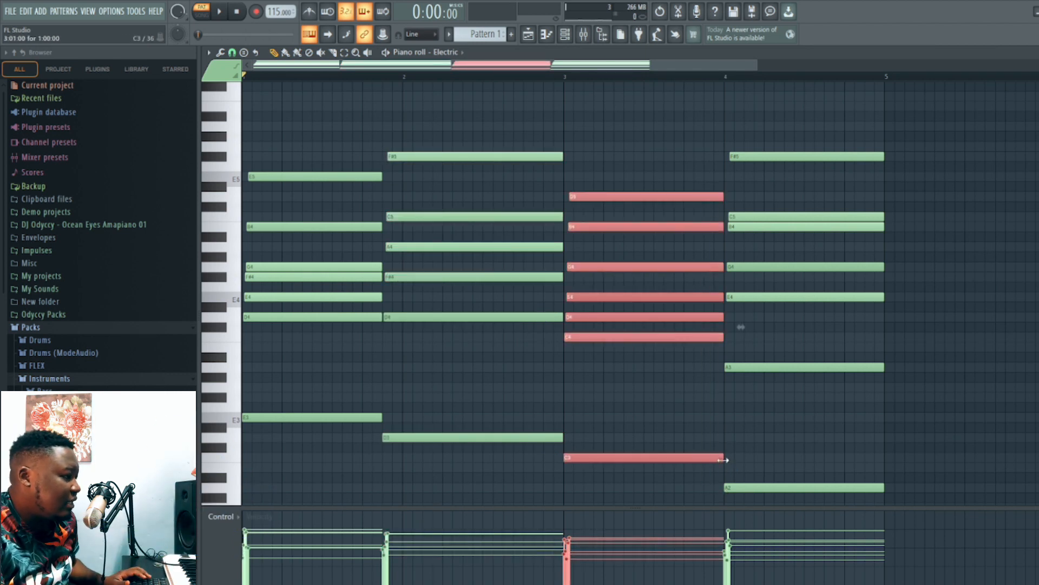
left_click_drag(719, 461, 707, 462)
left_click_drag(803, 501, 777, 152)
scroll(958, 416, "down", 2)
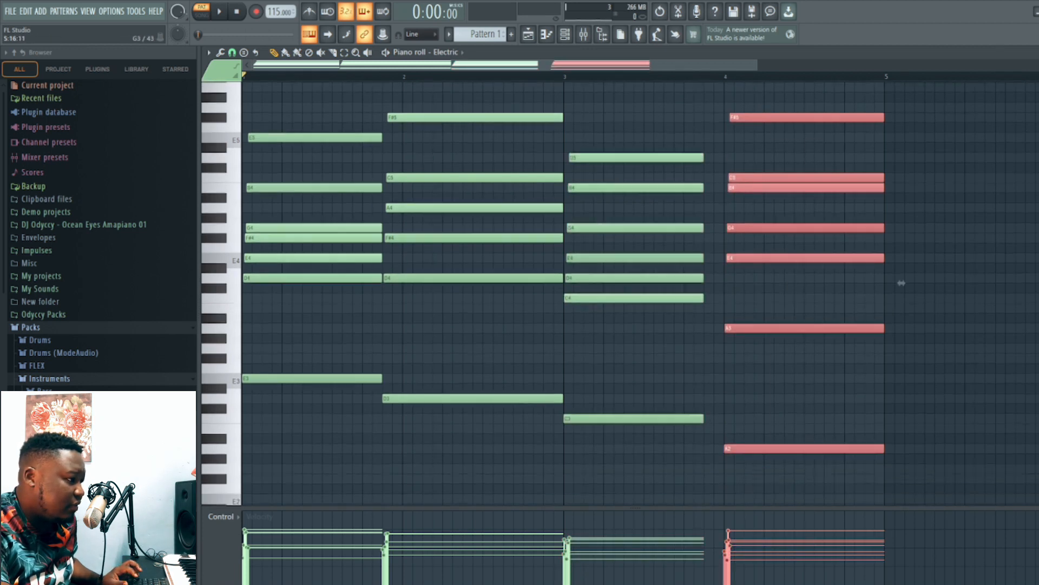
left_click_drag(754, 464, 733, 464)
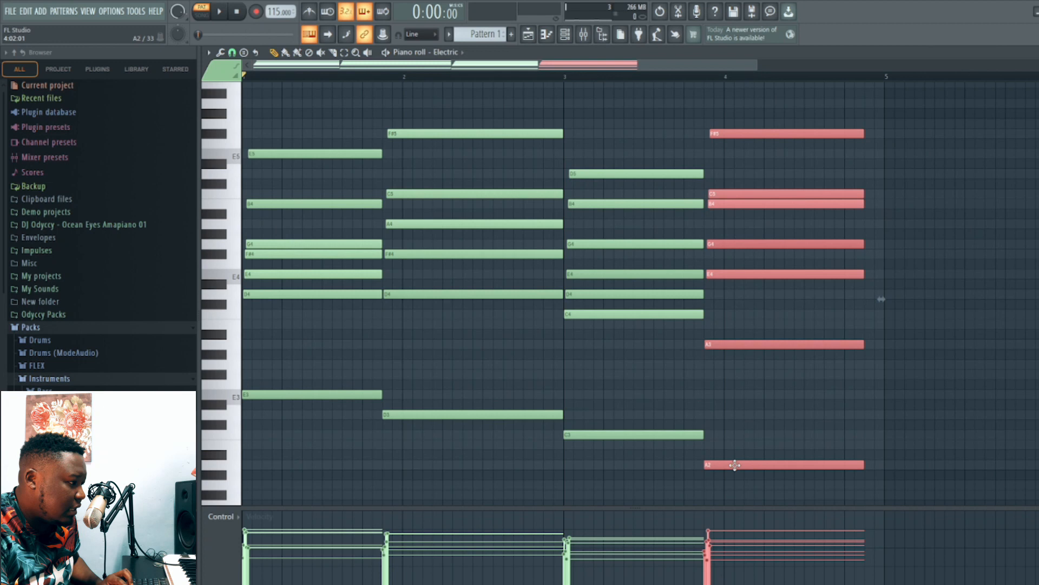
left_click_drag(865, 465, 884, 468)
key("ctrl+d")
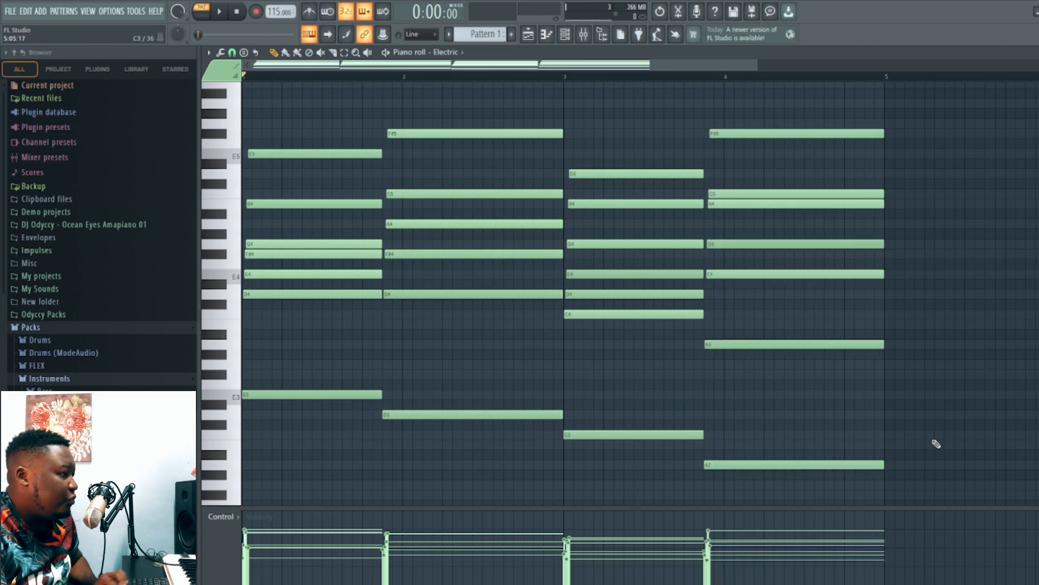
- Play back the shifted chord rhythm, first on its own and again with the metronome enabled
key("space")
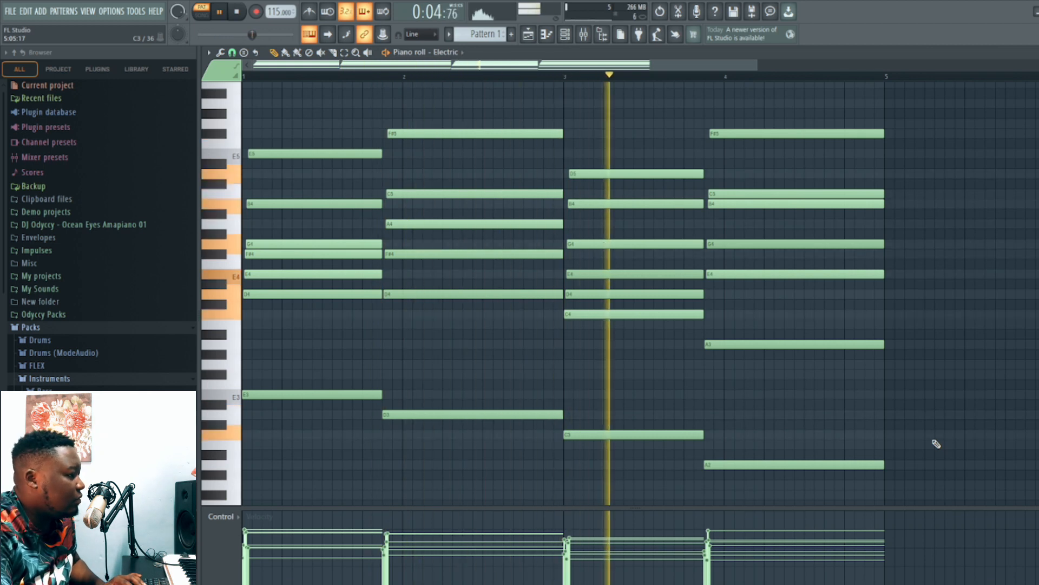
key("space")
left_click(312, 18)
key("space")
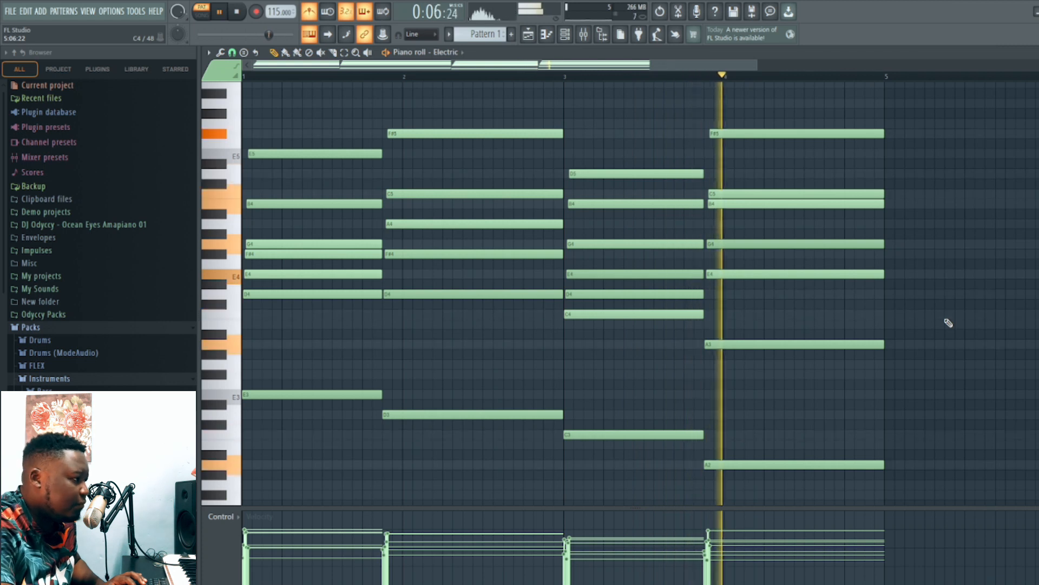
key("space")
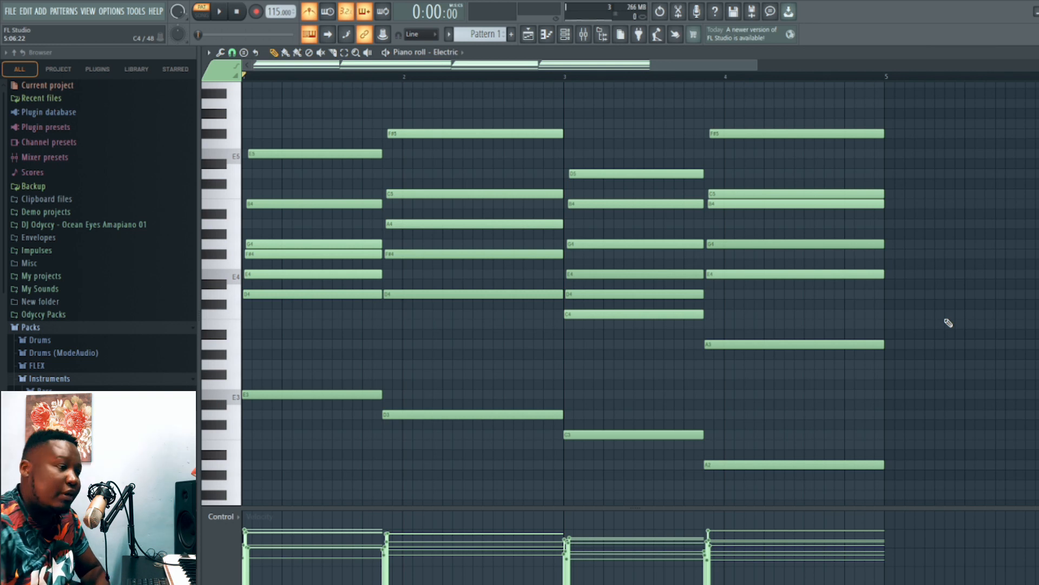
- Open the playlist and place four consecutive Pattern 1 clips on Track 6, from bar 1 up to bar 17
key("F7")
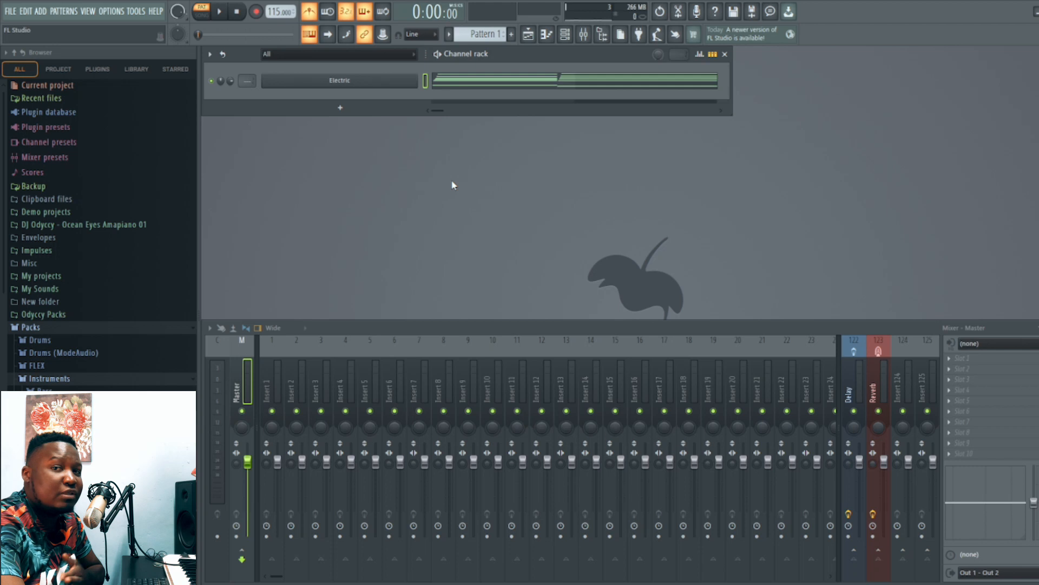
left_click(49, 330)
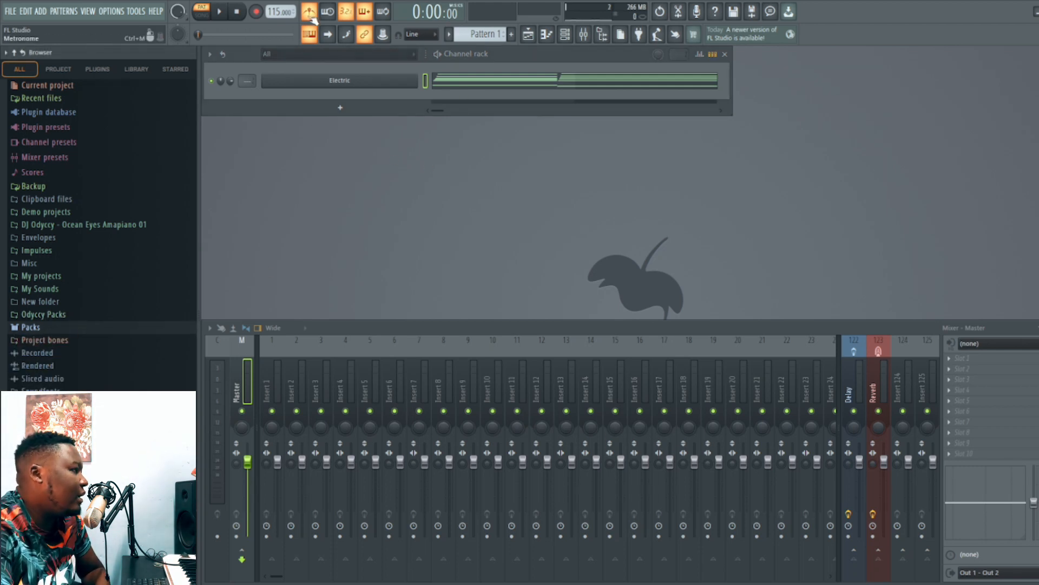
left_click(528, 34)
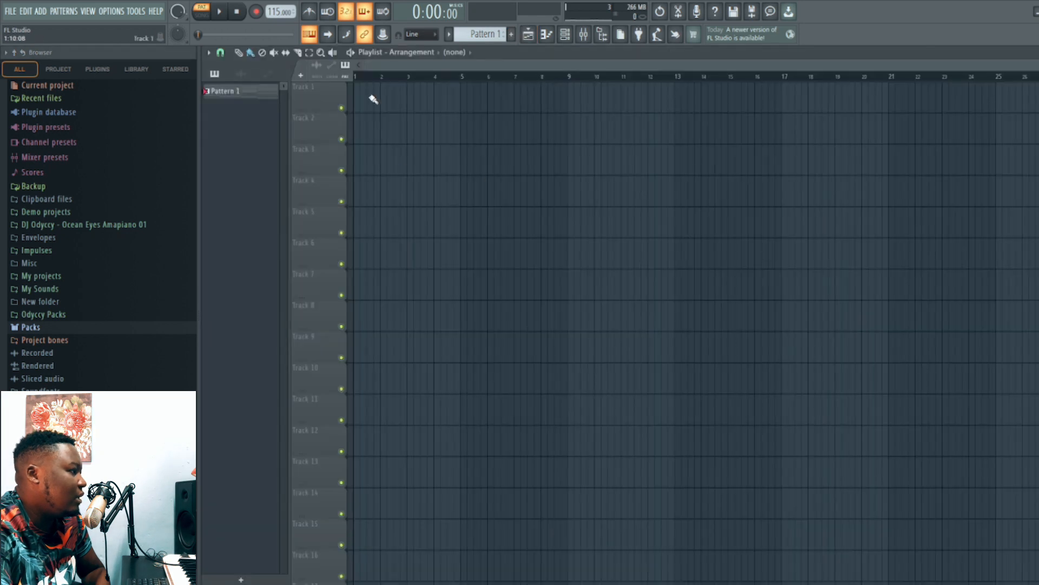
left_click_drag(266, 102, 357, 254)
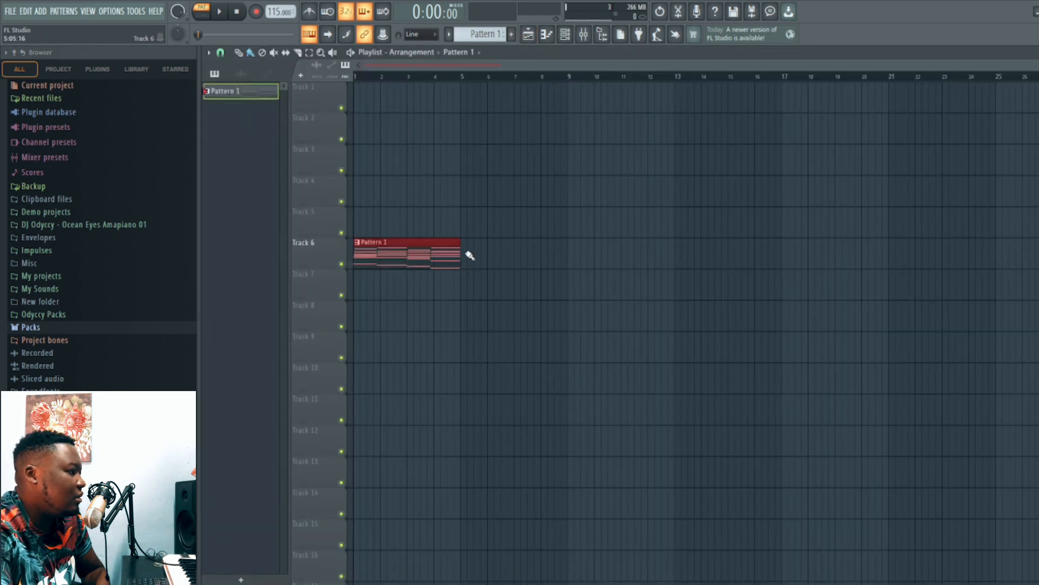
mouse_move(466, 257)
left_mouse_down()
mouse_move(796, 238)
mouse_move(774, 244)
left_mouse_up()
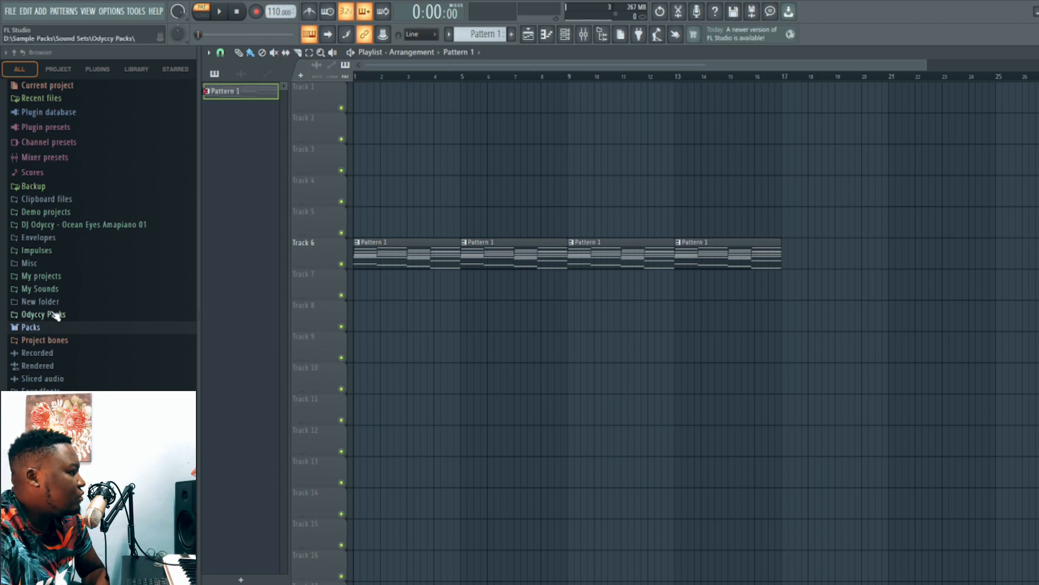
- Browse My Sounds to the AASP04 pack in the Packs Collection and open its 01 D.O - AASP04 - Drums loops folder
left_click(58, 288)
left_click(62, 302)
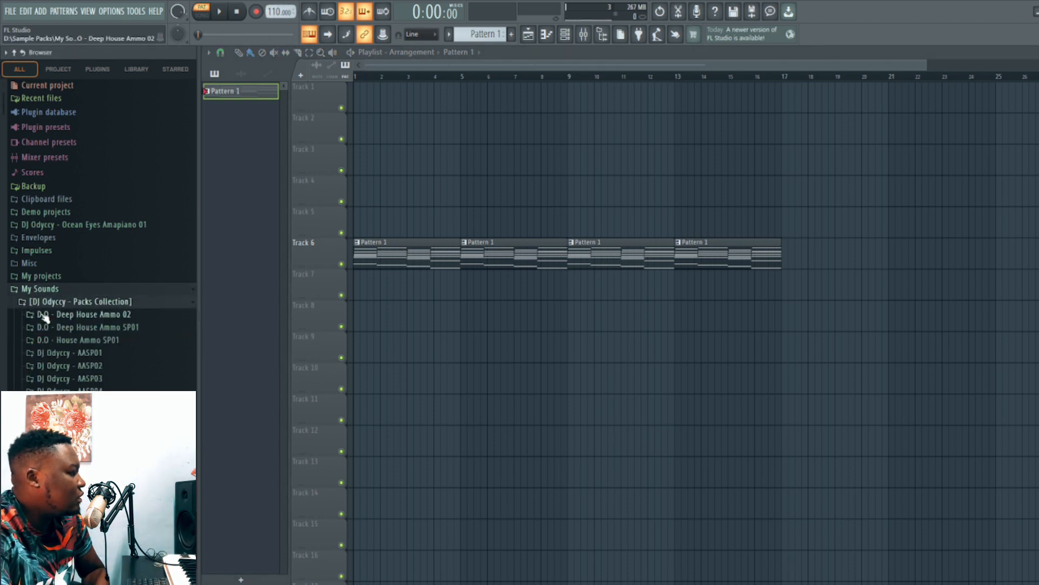
left_click_drag(4, 115, 4, 227)
left_click(98, 257)
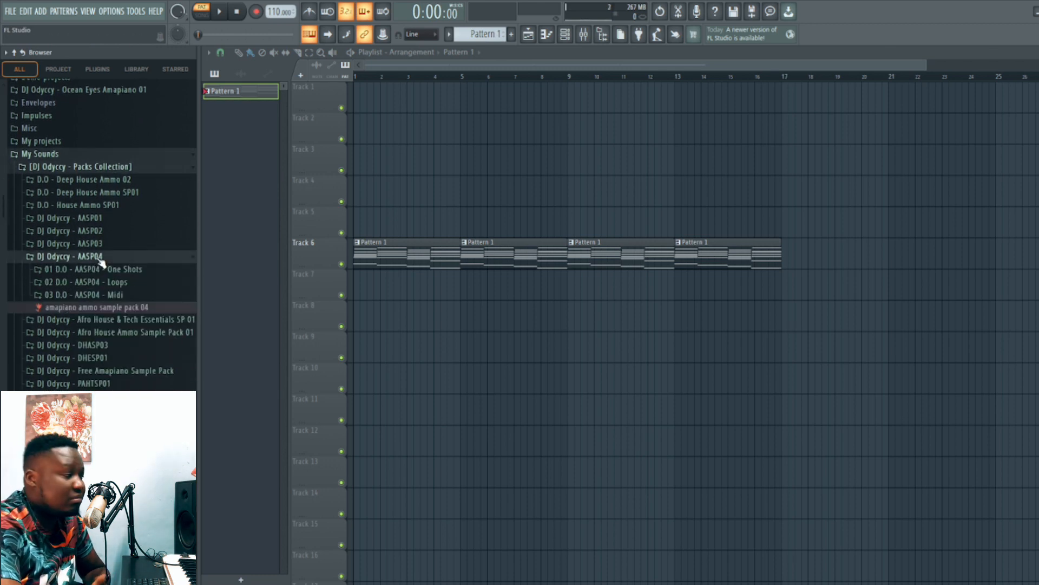
left_click(123, 282)
left_click(129, 296)
left_click(135, 308)
left_click(140, 321)
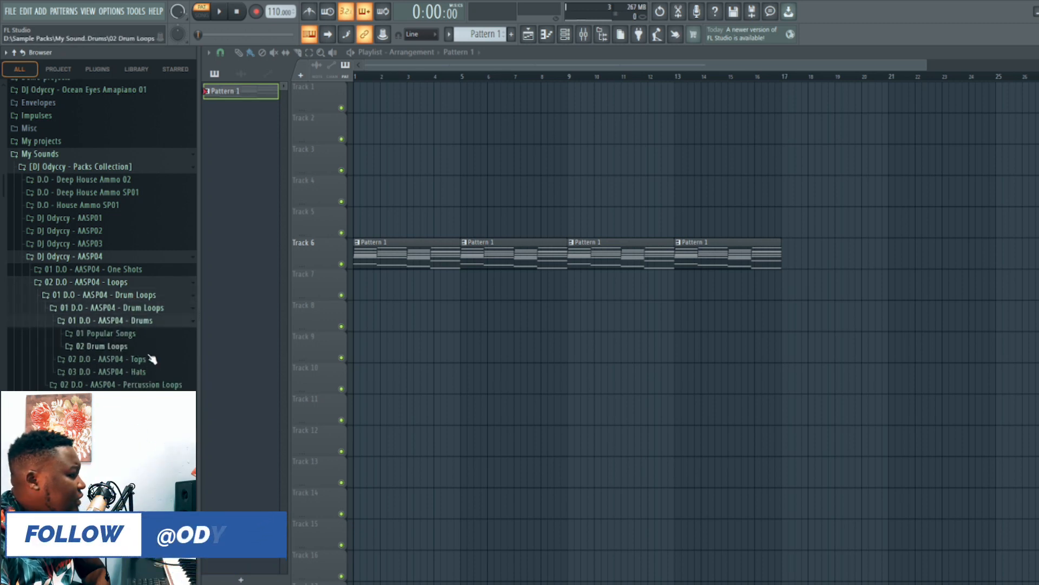
- Place Drumloop 08 111bpm from 01 Popular Songs on Track 2 at bar 1 and repeat it at bar 9
left_click(111, 334)
mouse_move(236, 403)
left_mouse_down()
mouse_move(246, 415)
mouse_move(359, 139)
mouse_move(353, 121)
mouse_move(494, 145)
left_mouse_up()
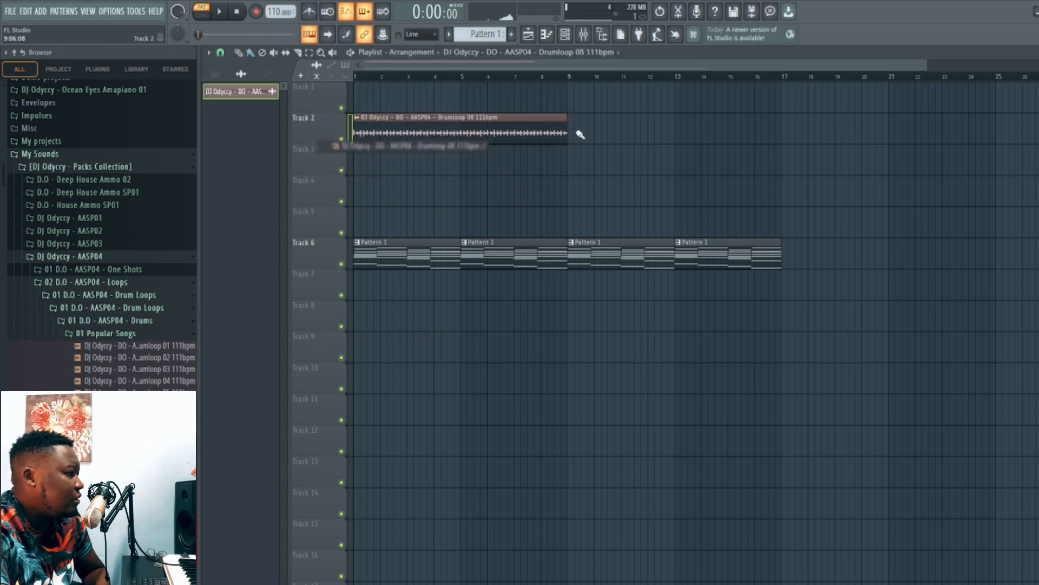
left_click(575, 132)
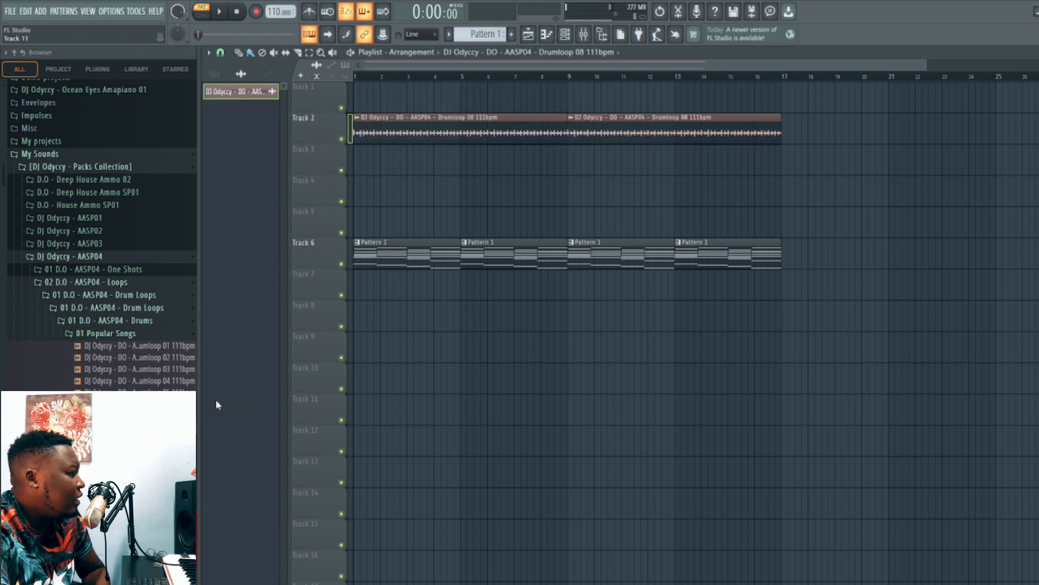
- Place the Top 111bpm 02 loop from the 02 D.O - AASP04 - Tops folder on Track 3 at bar 9
left_click(132, 335)
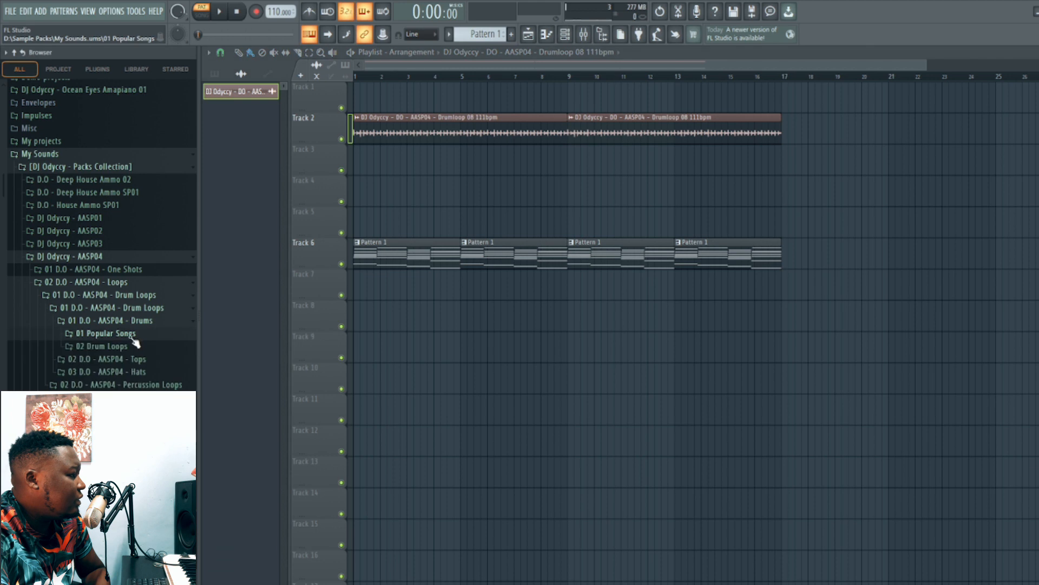
left_click(111, 321)
left_click(116, 333)
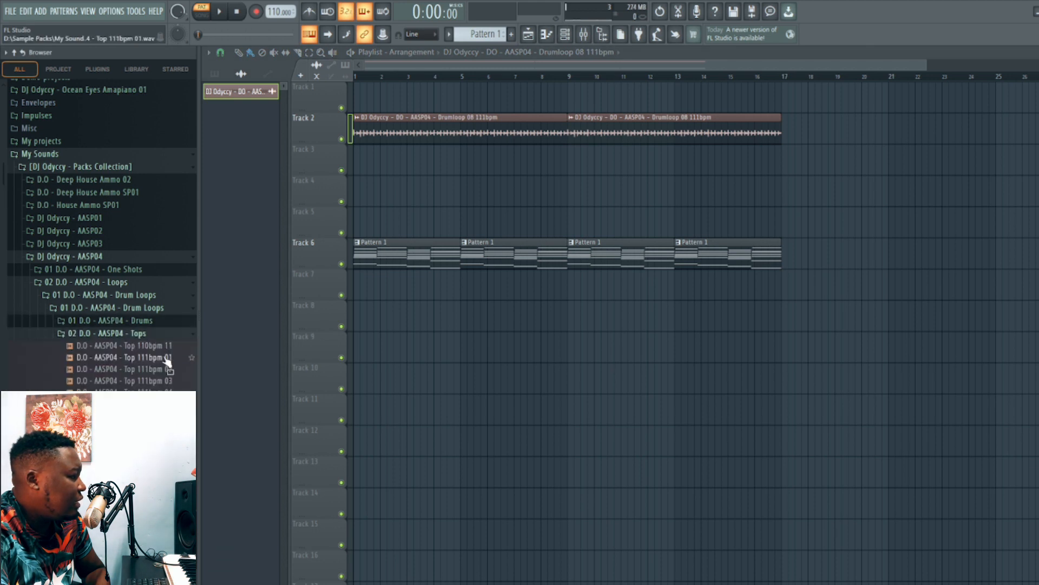
left_click_drag(164, 370, 619, 164)
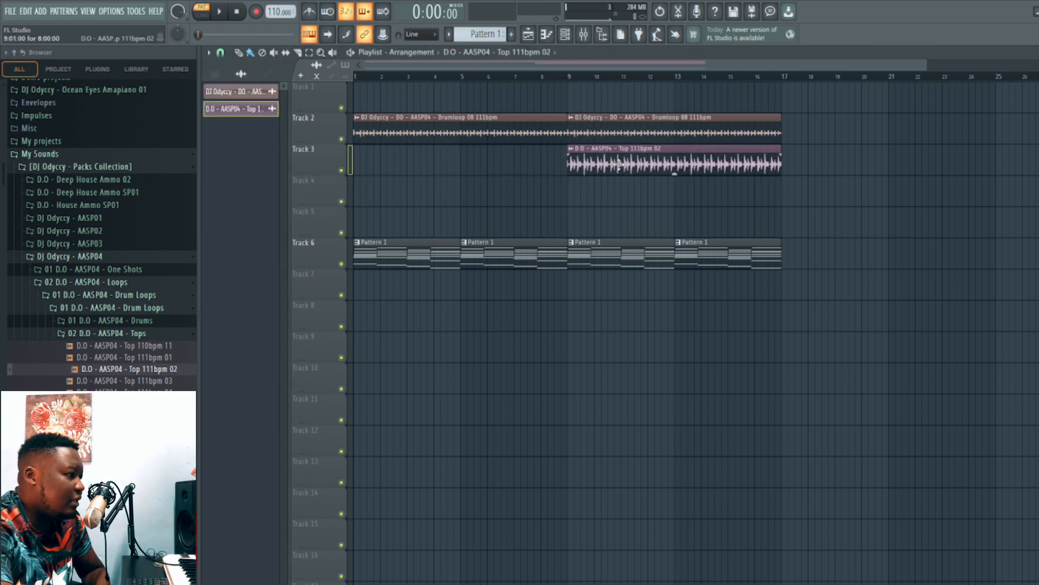
- Open the channel settings of the Top 111bpm 02 clip, lower its volume, and close the settings
double_click(619, 164)
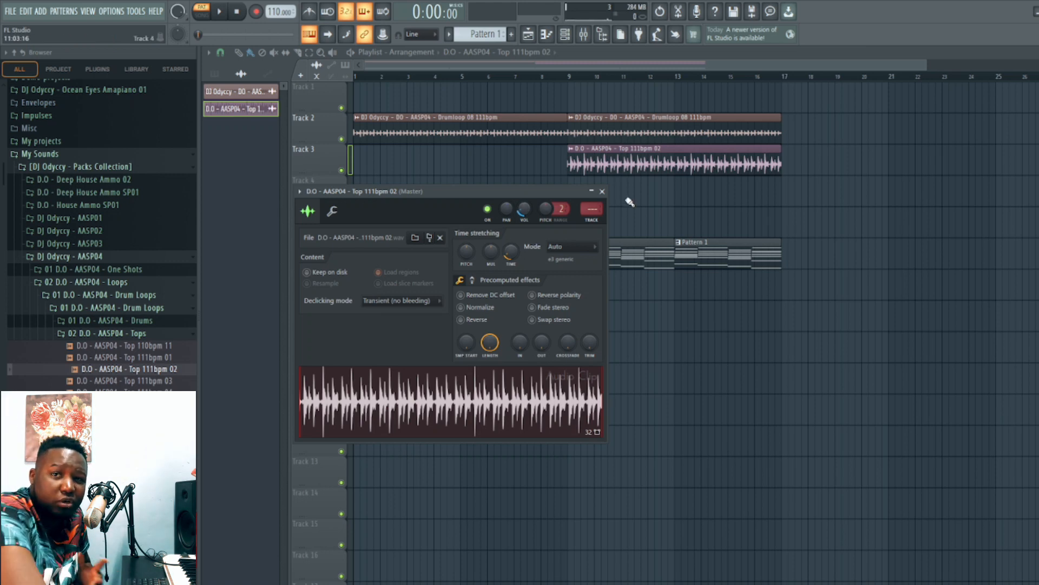
key("space")
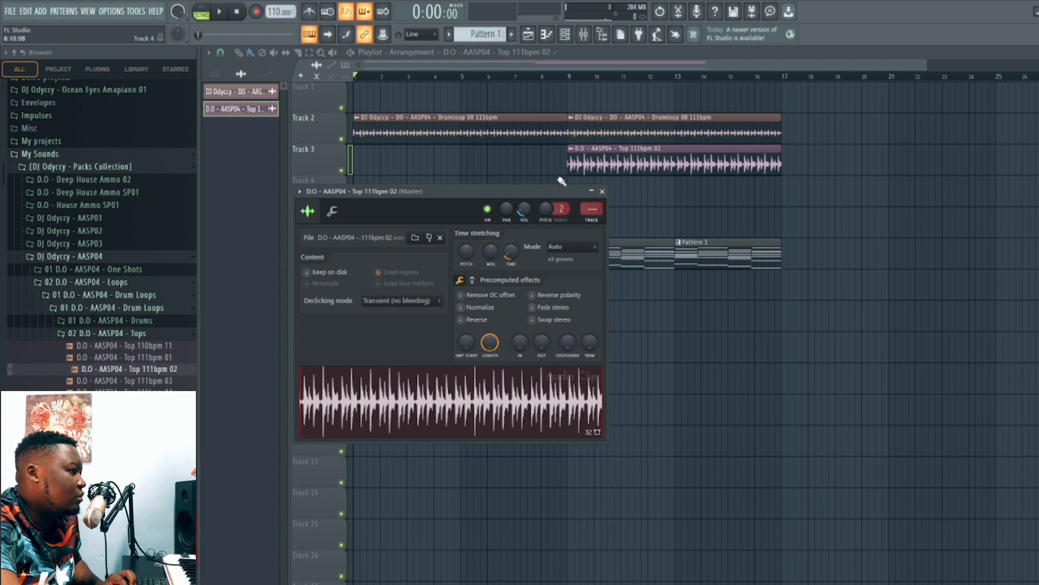
key("Escape")
- Play back the arrangement from the start and again from about bar 7, and add a Top 111bpm 02 clip on Track 3 at bar 1
key("space")
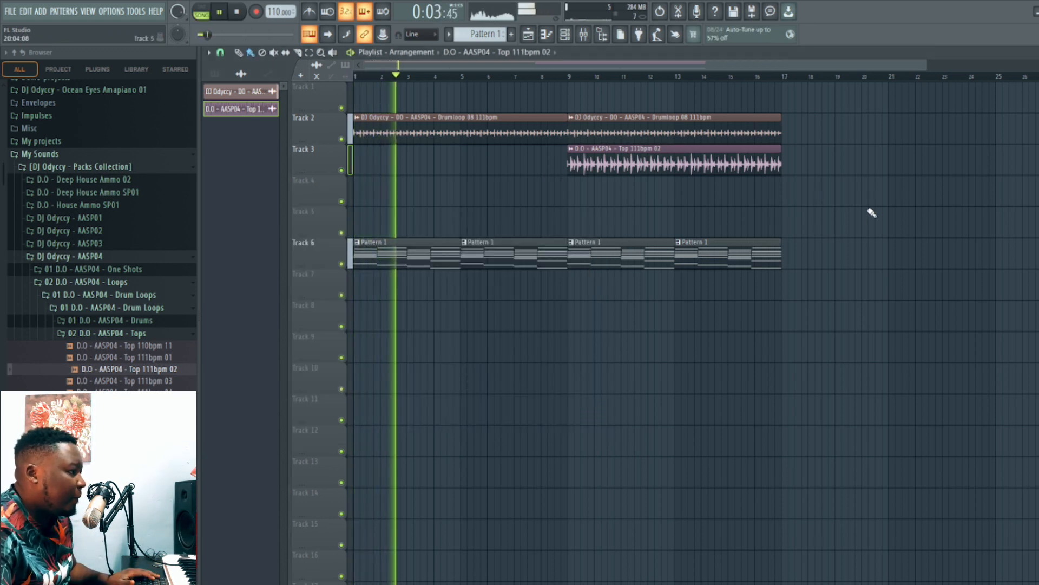
key("space")
left_click(518, 80)
key("space")
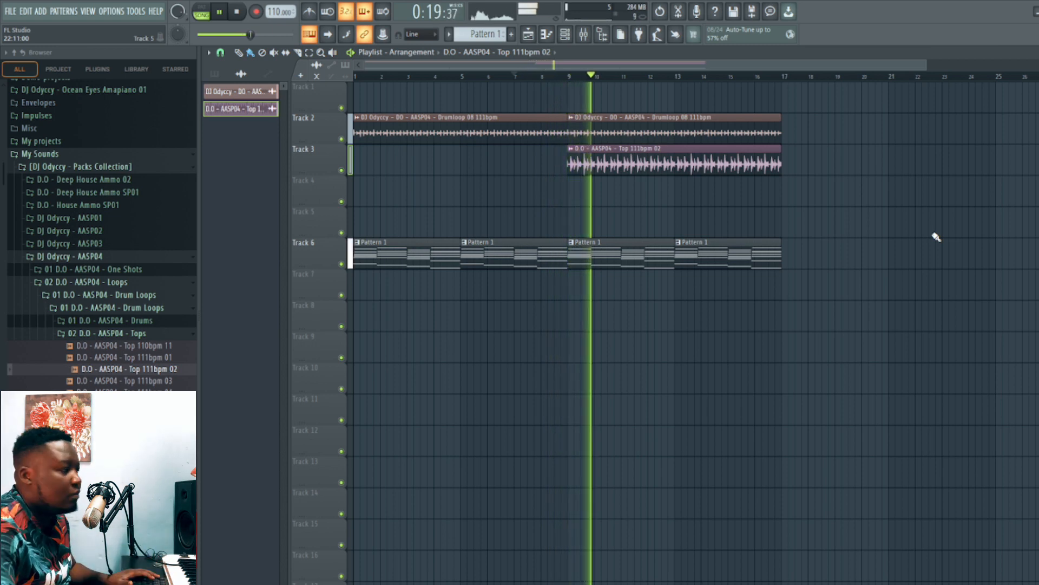
left_click(359, 160)
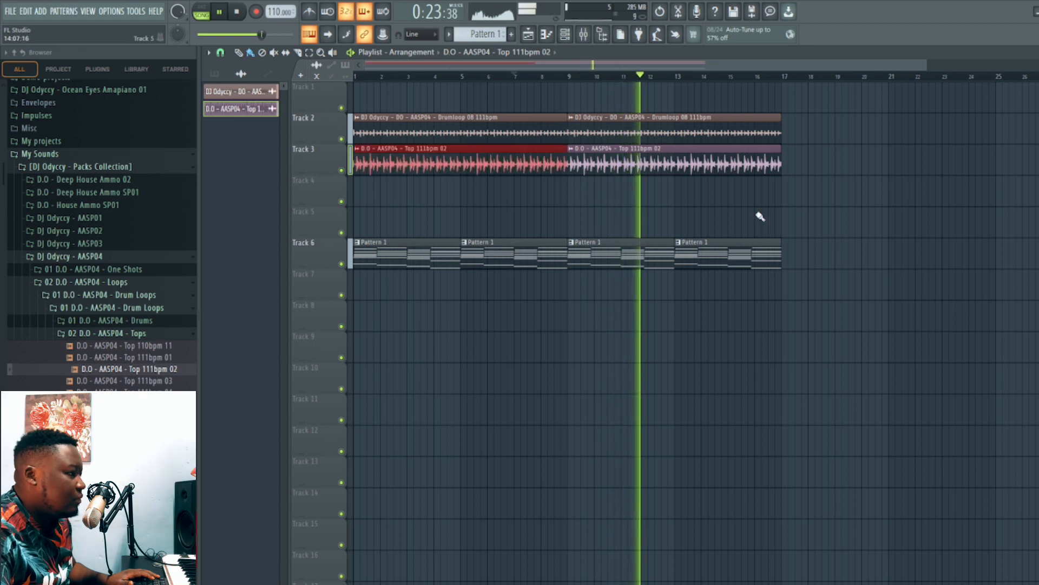
key("space")
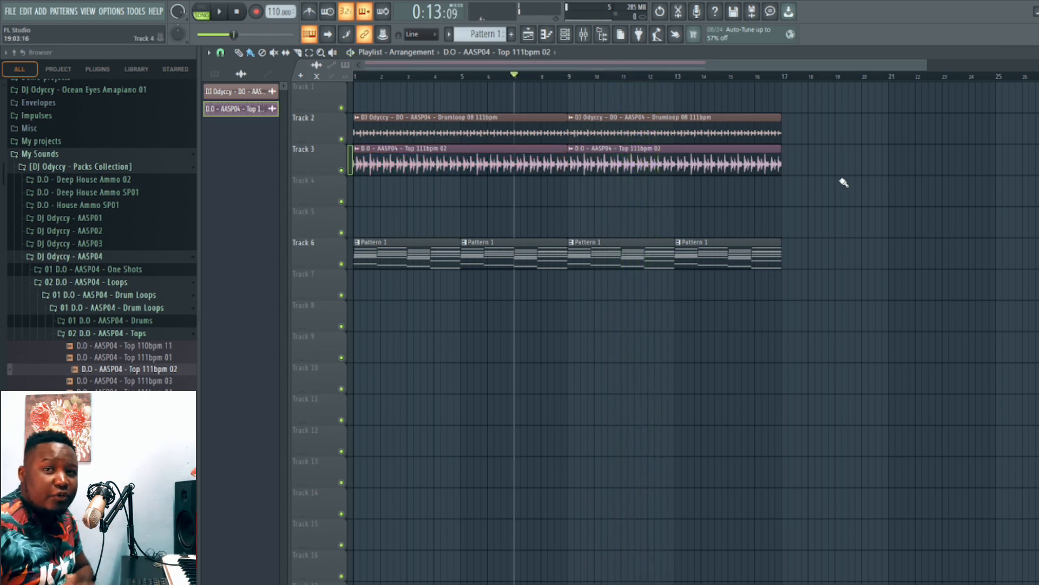